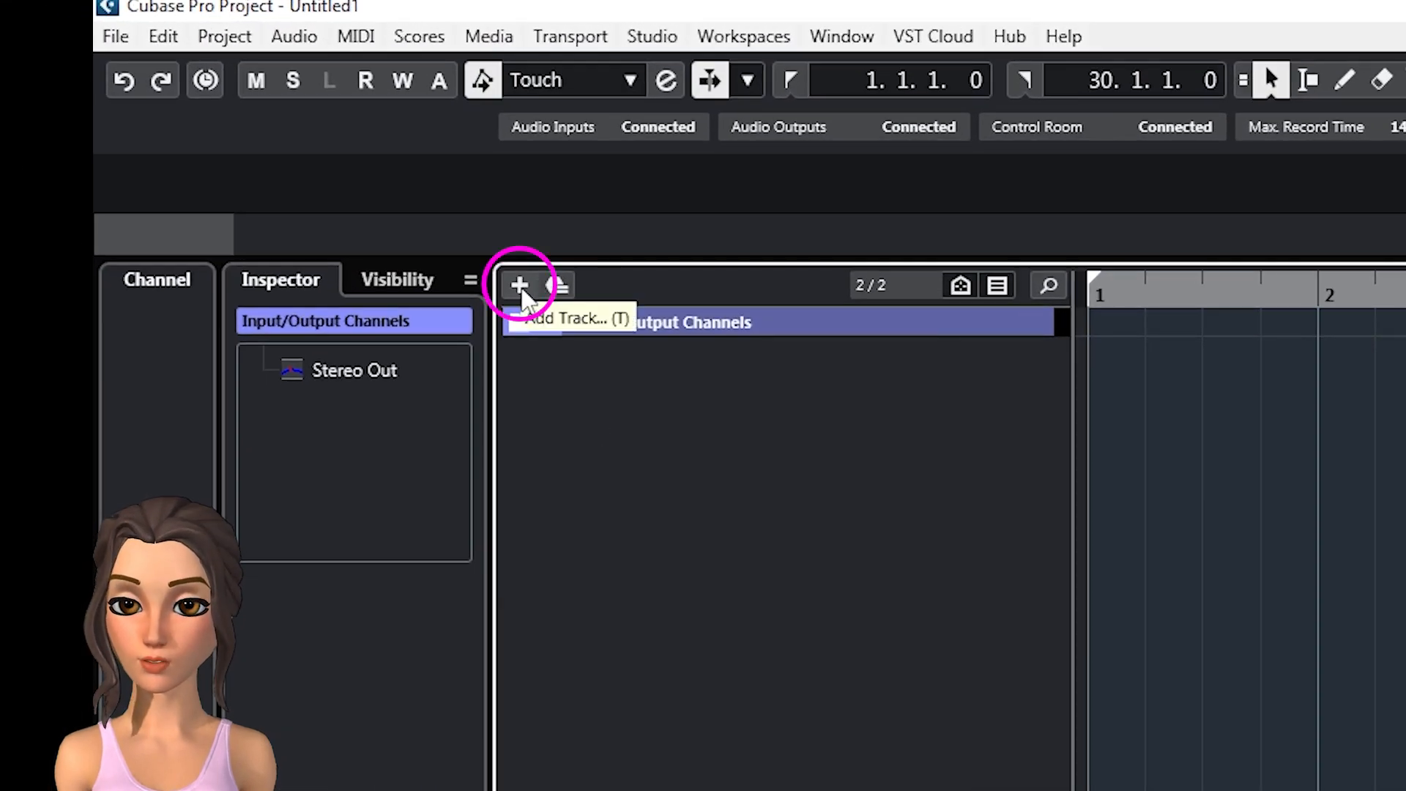
- Add a chord track to the project and divide the track list into an upper and a lower section
click(520, 287)
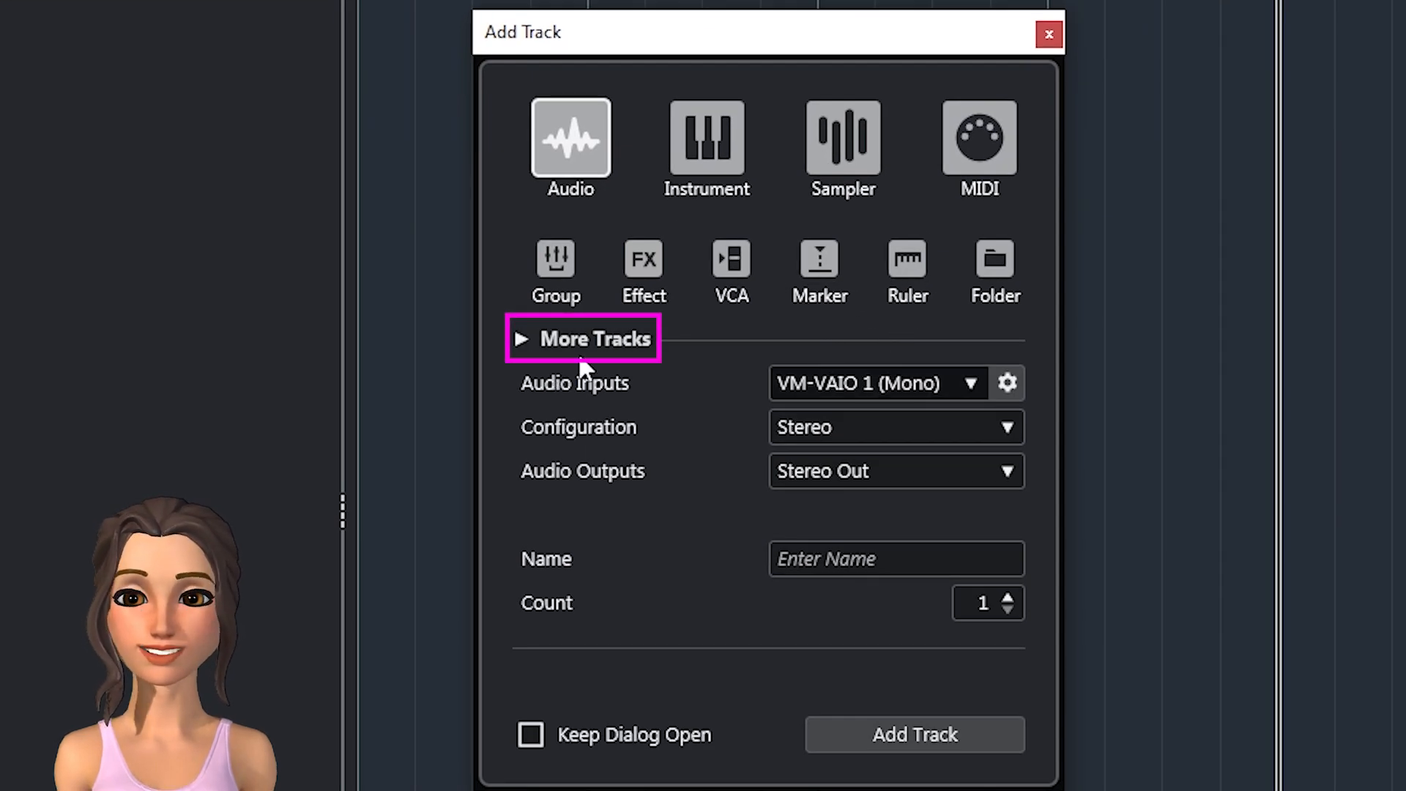
click(607, 327)
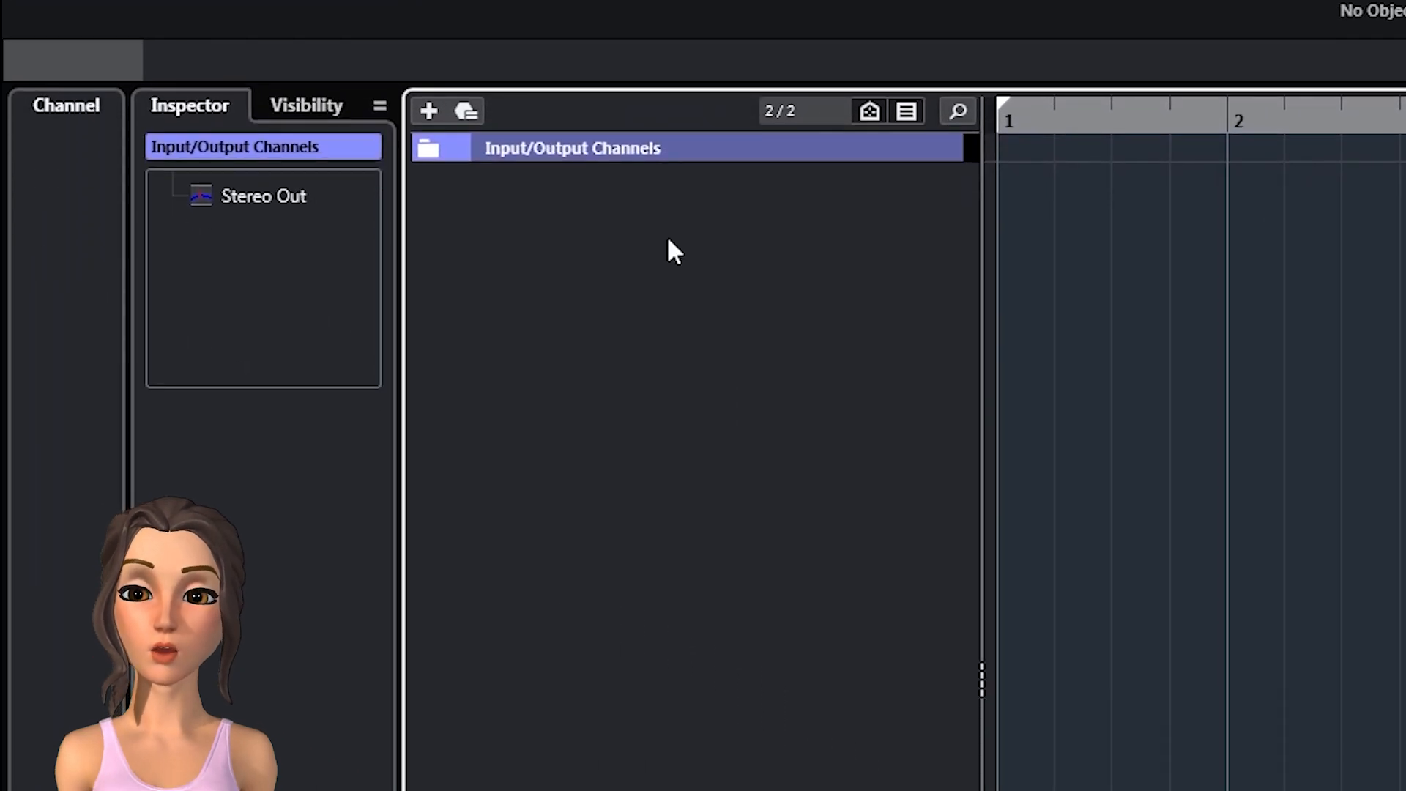
right_click(669, 378)
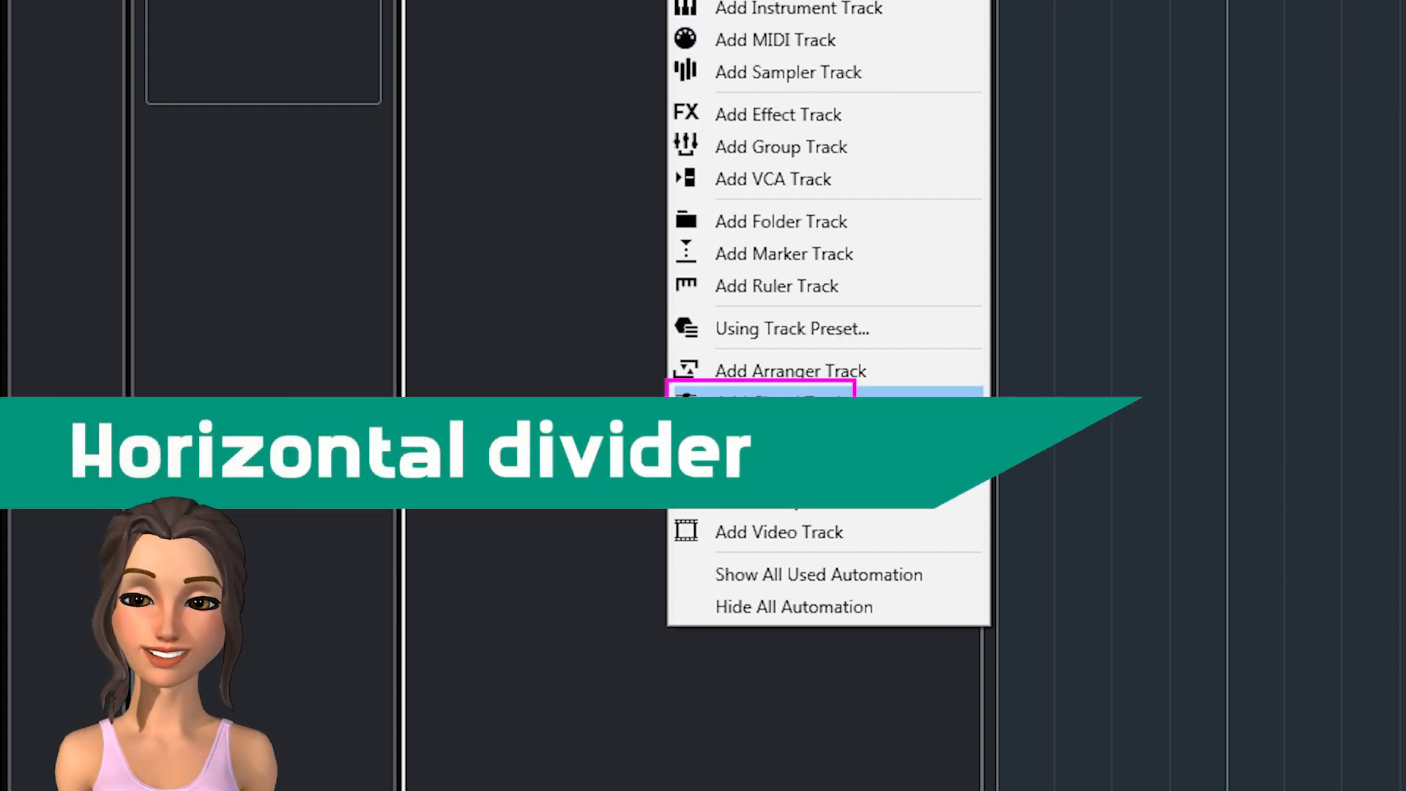
click(821, 399)
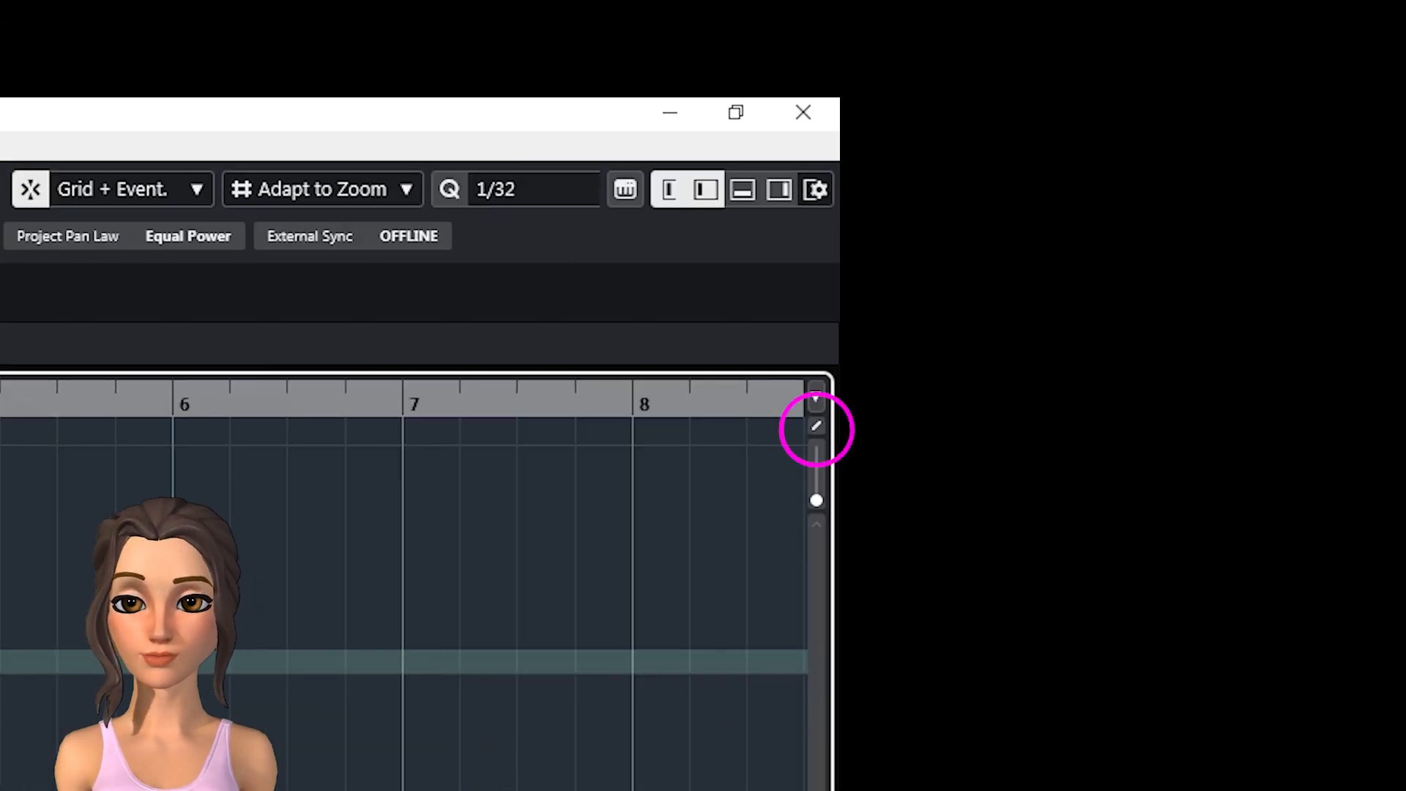
click(817, 425)
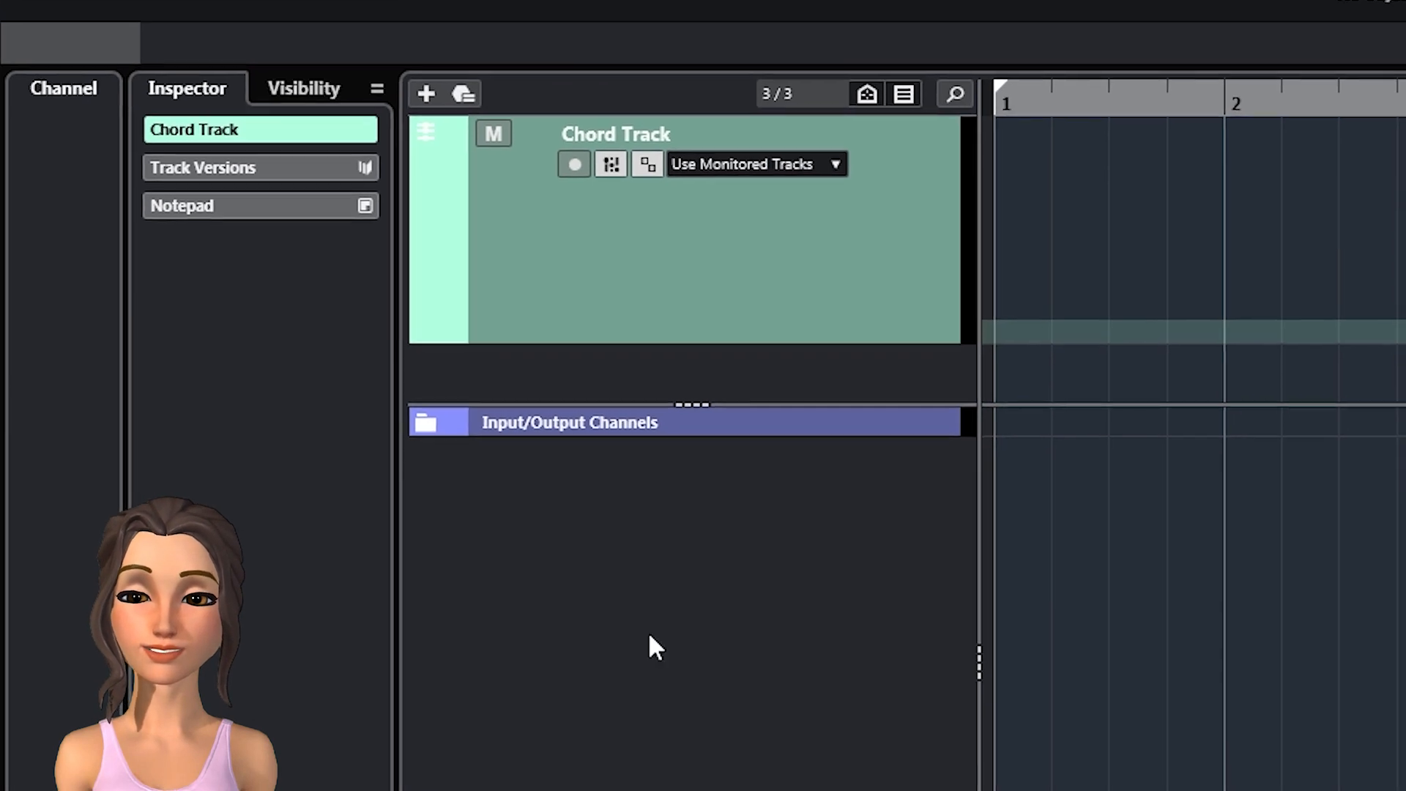
- Add an instrument track using Retrologue with All MIDI Inputs as its MIDI input
right_click(654, 723)
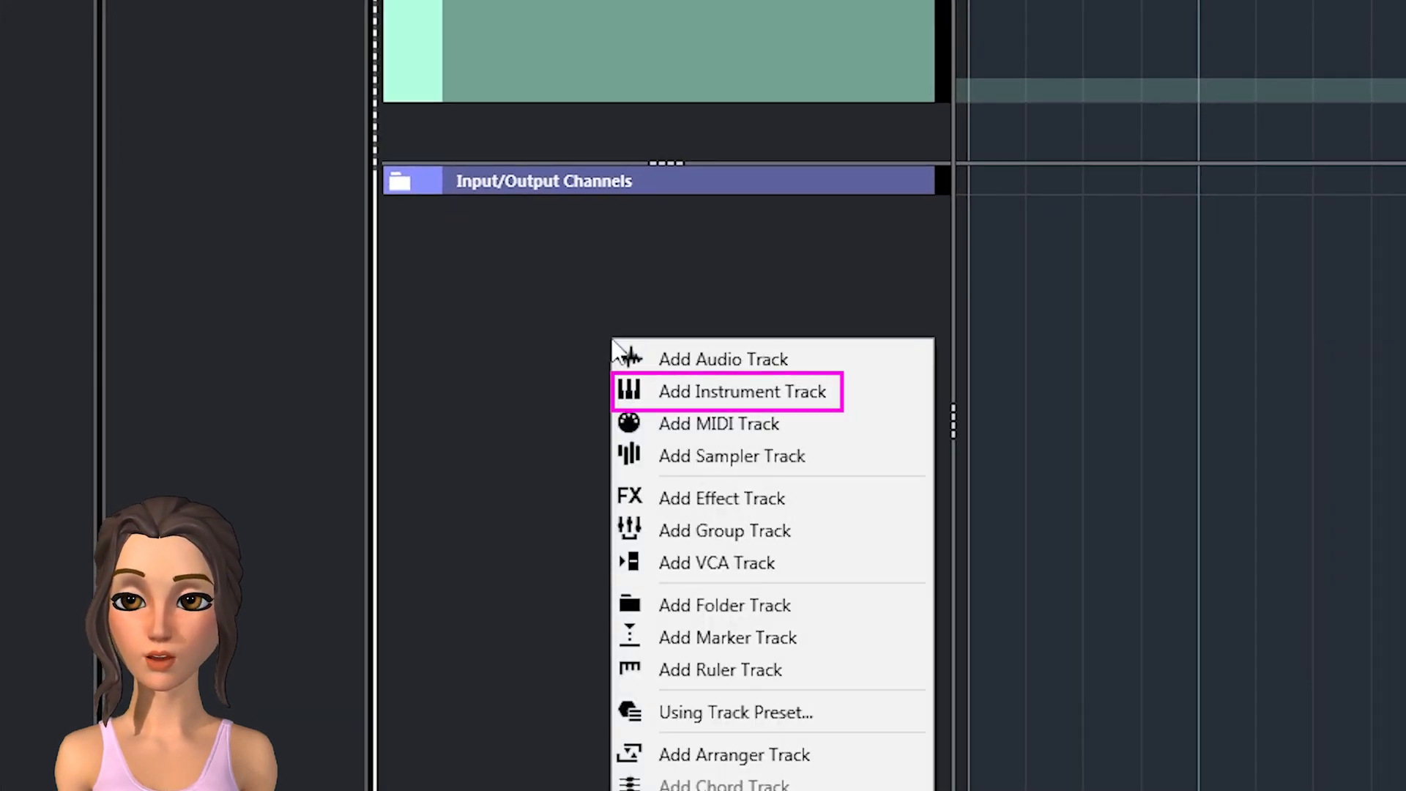
click(766, 393)
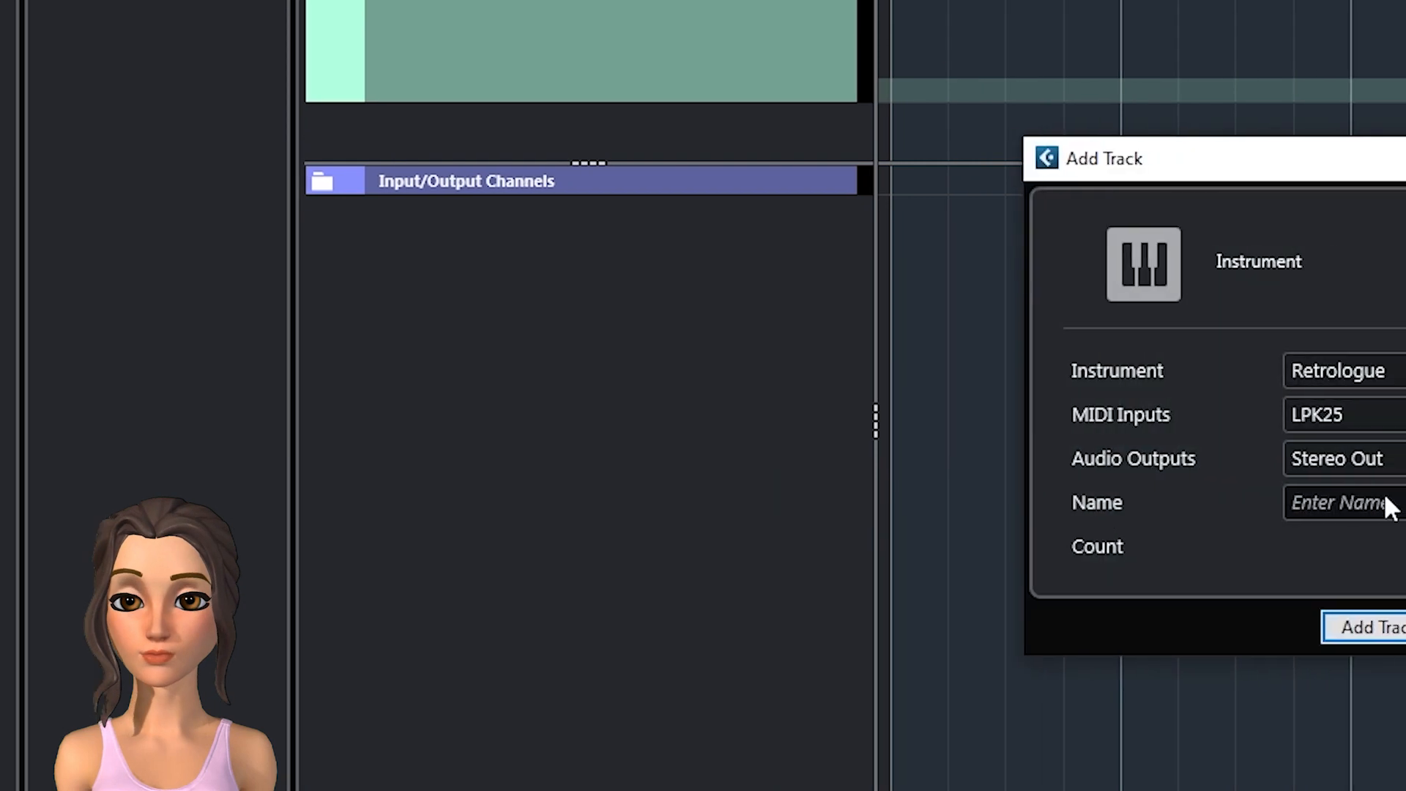
click(1200, 418)
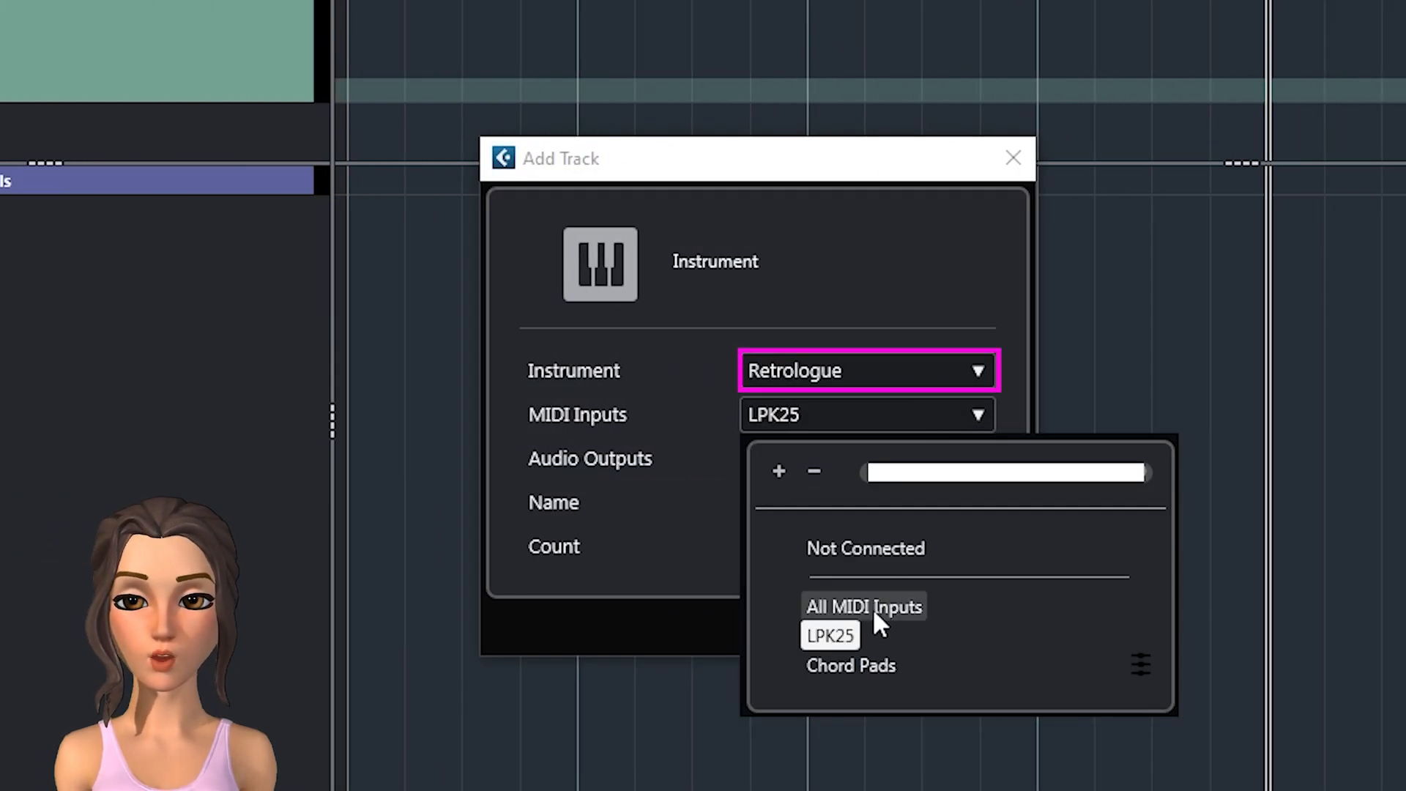
click(1146, 609)
click(842, 631)
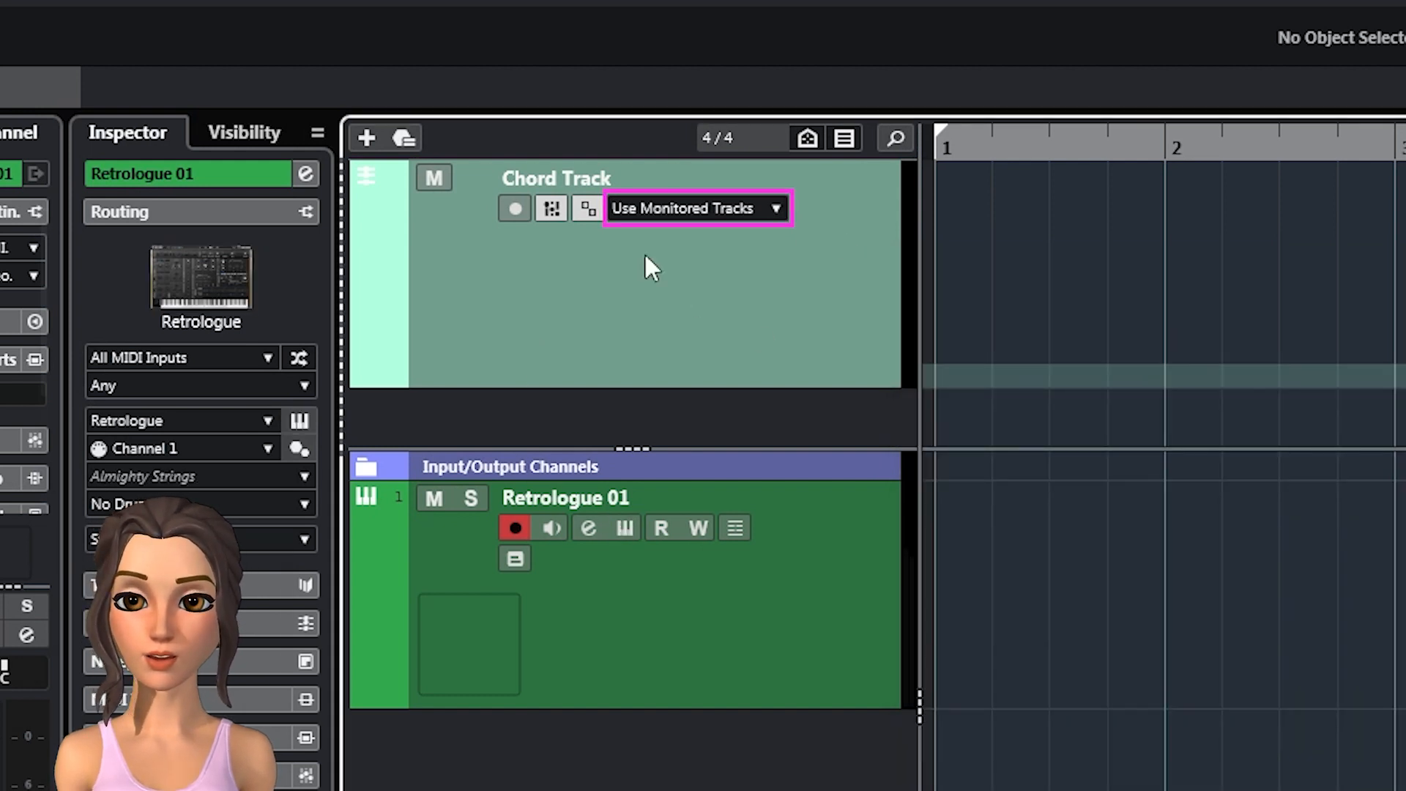
- Route the chord track to Retrologue 01 and draw an empty chord event at the start of bar 1
click(766, 217)
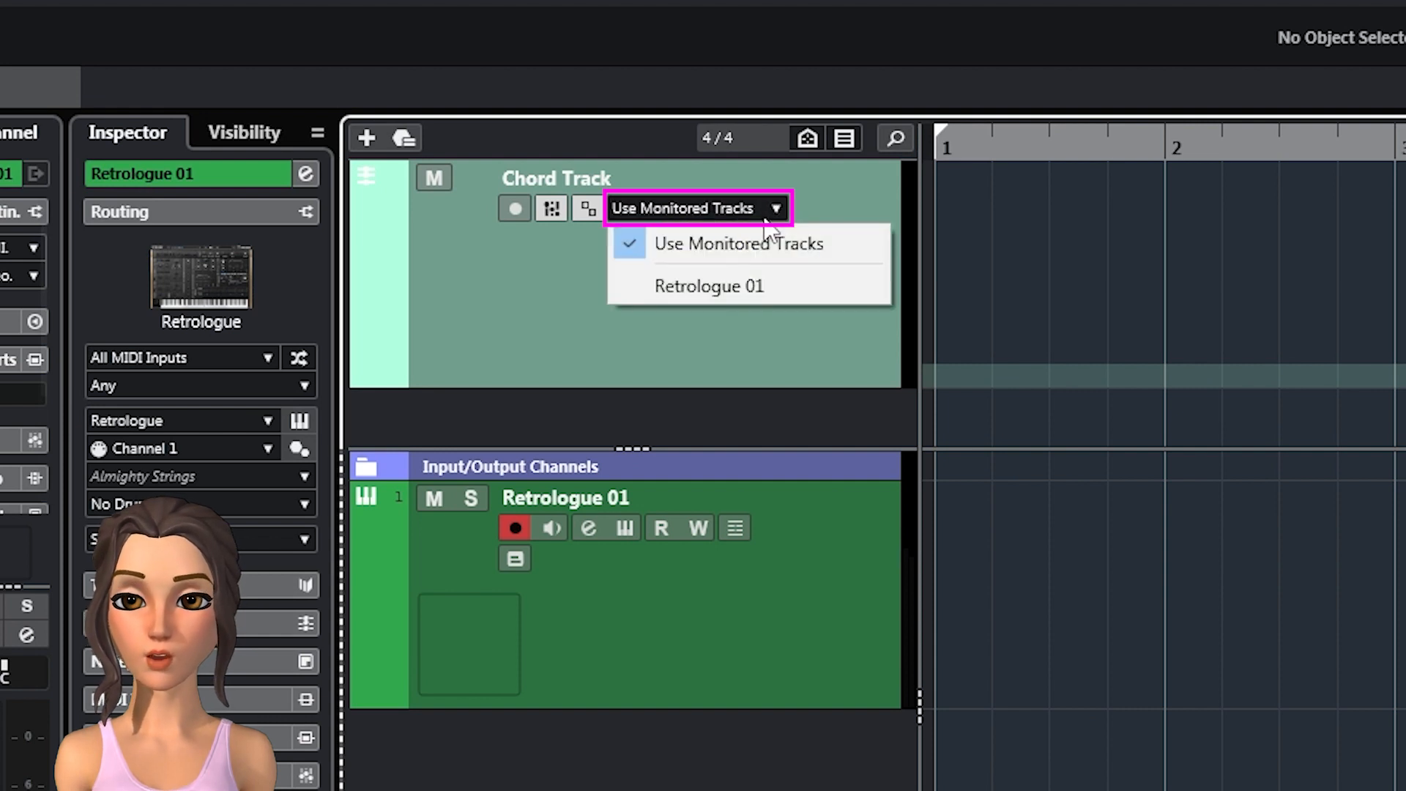
click(722, 285)
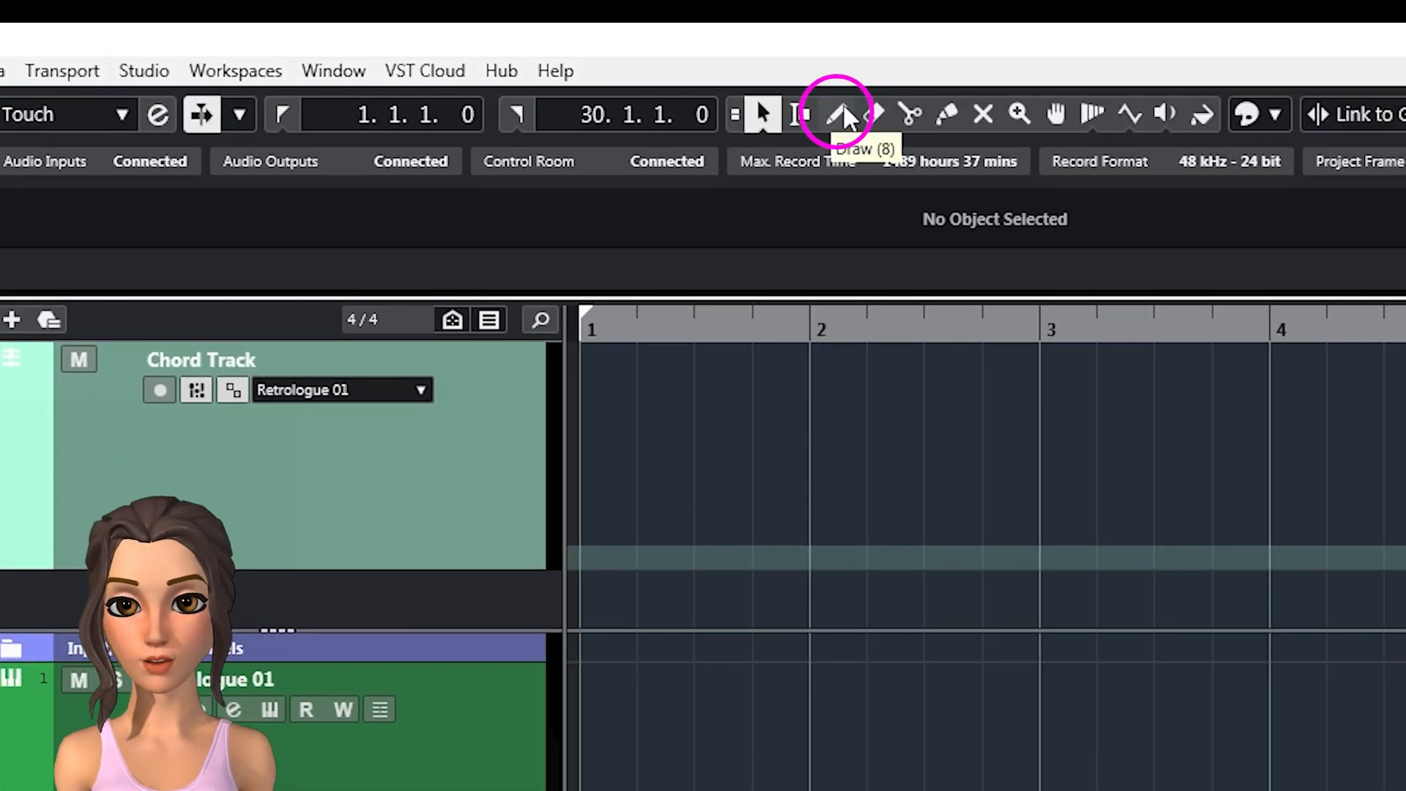
click(835, 117)
click(592, 419)
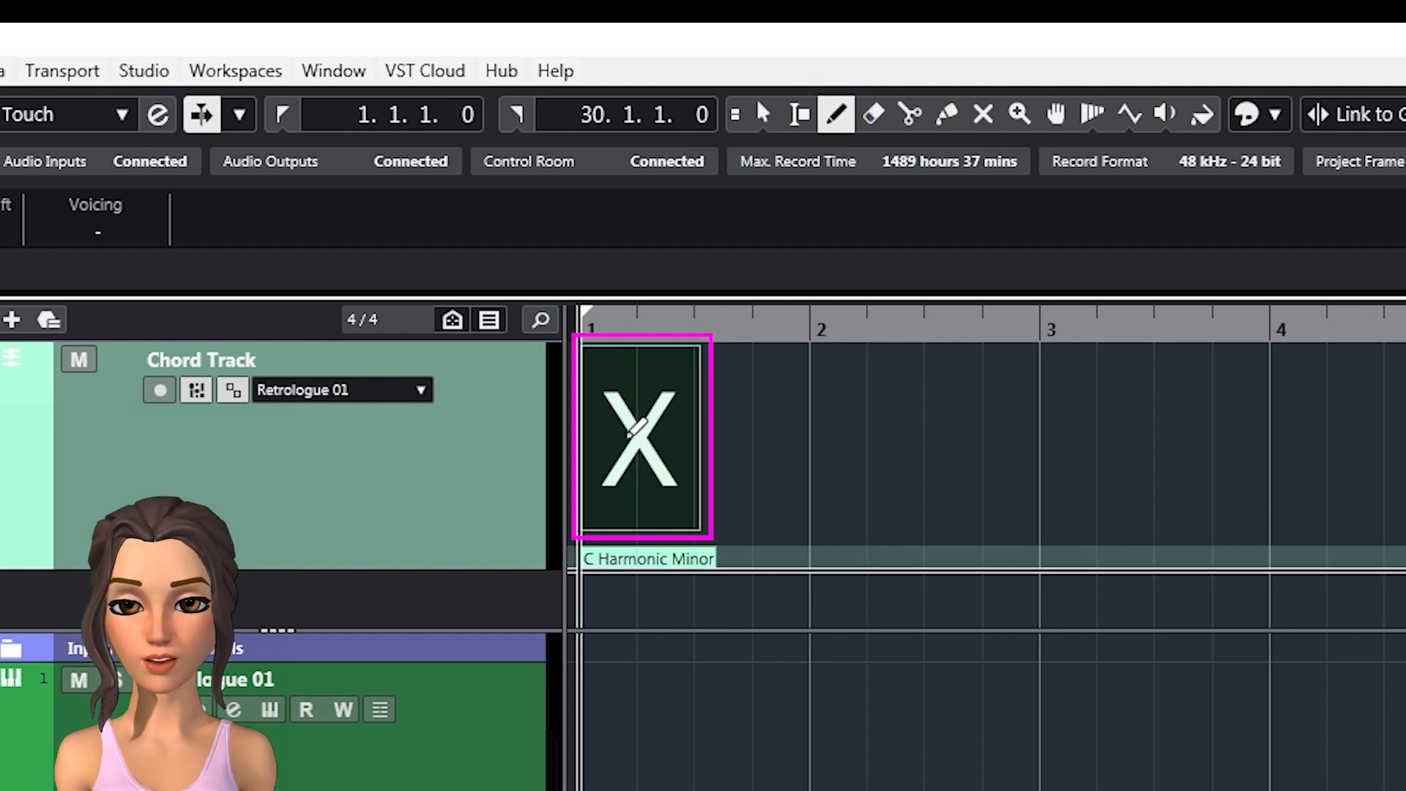
click(762, 117)
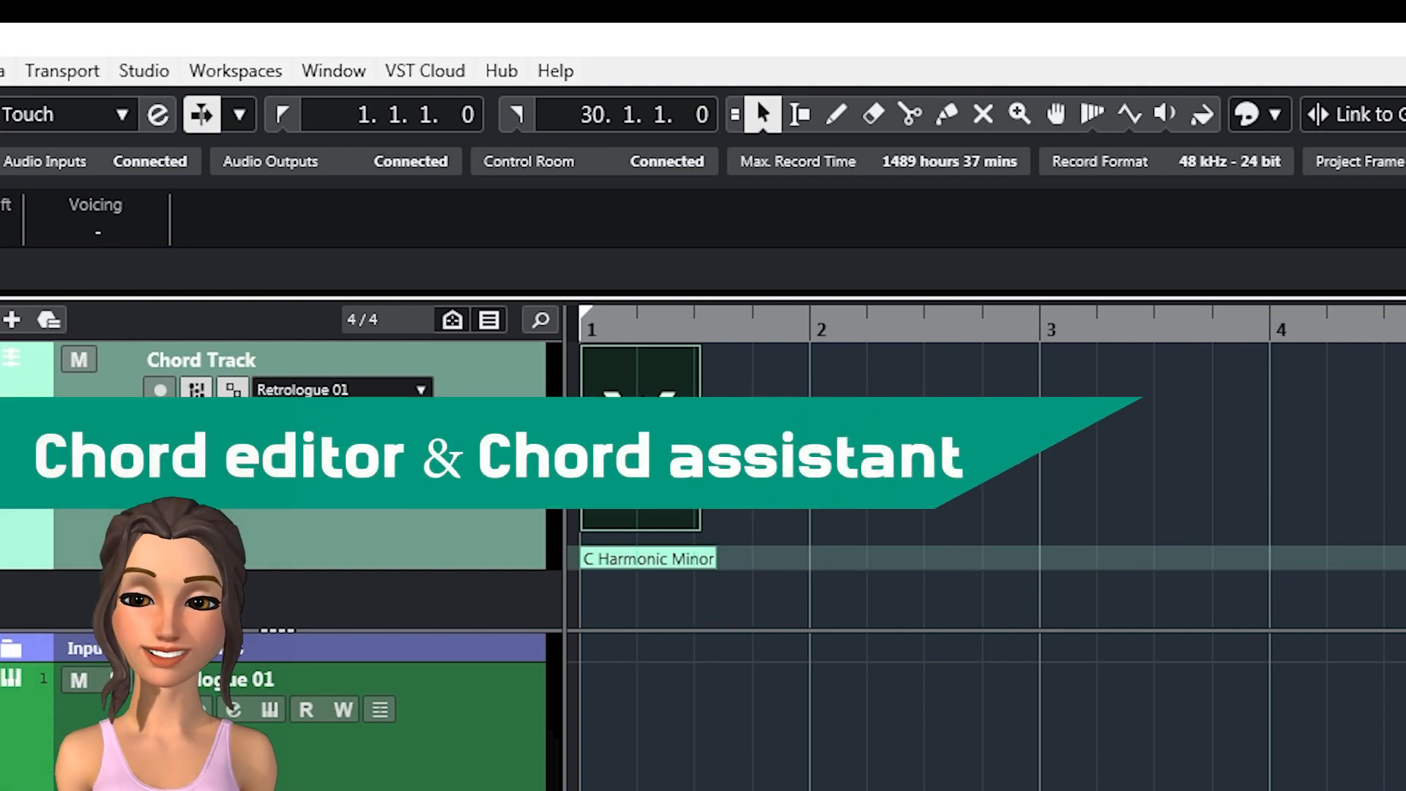
- Open the bar 1 chord event for editing and look through the Chord Assistant's List, Proximity and Circle of Fifths modes, keeping Major
double_click(647, 404)
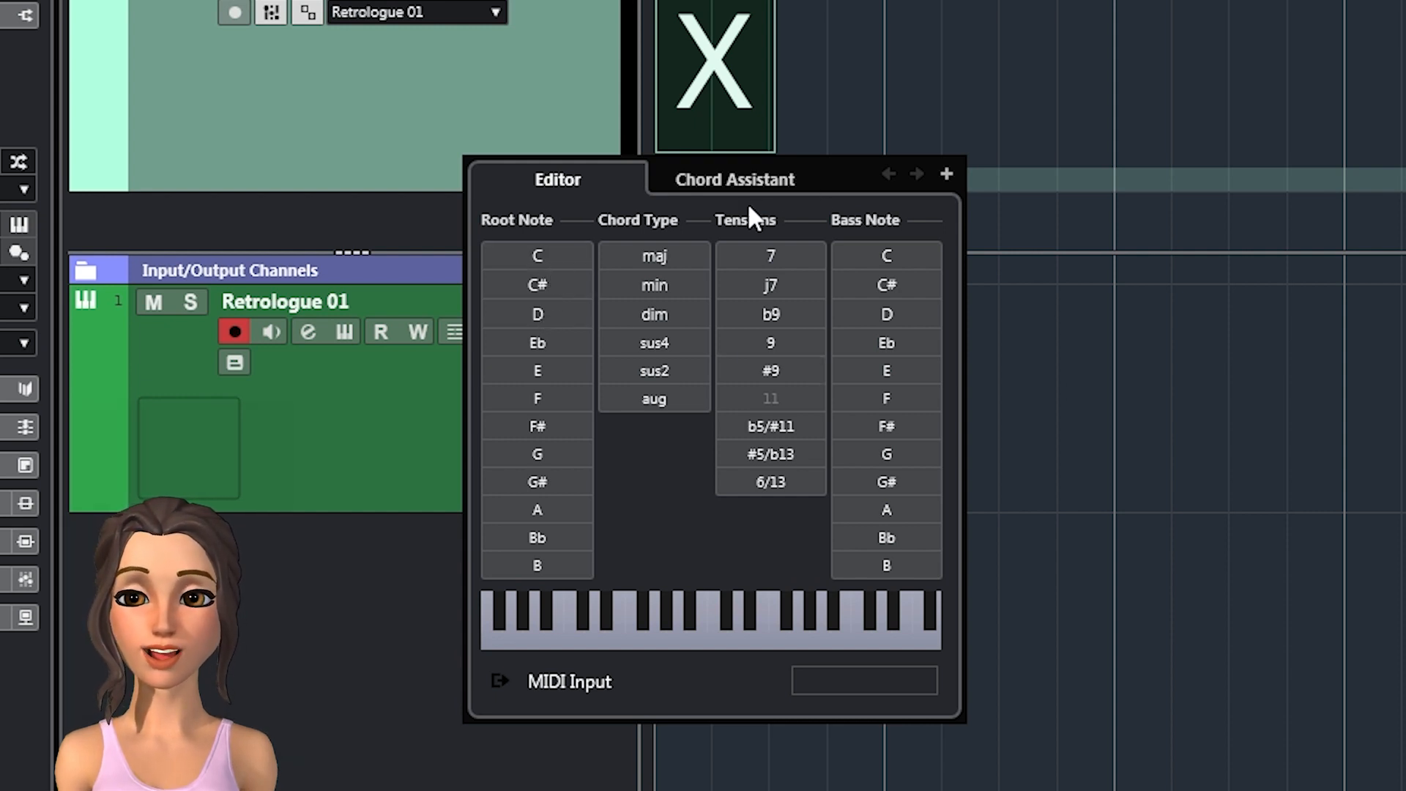
click(758, 177)
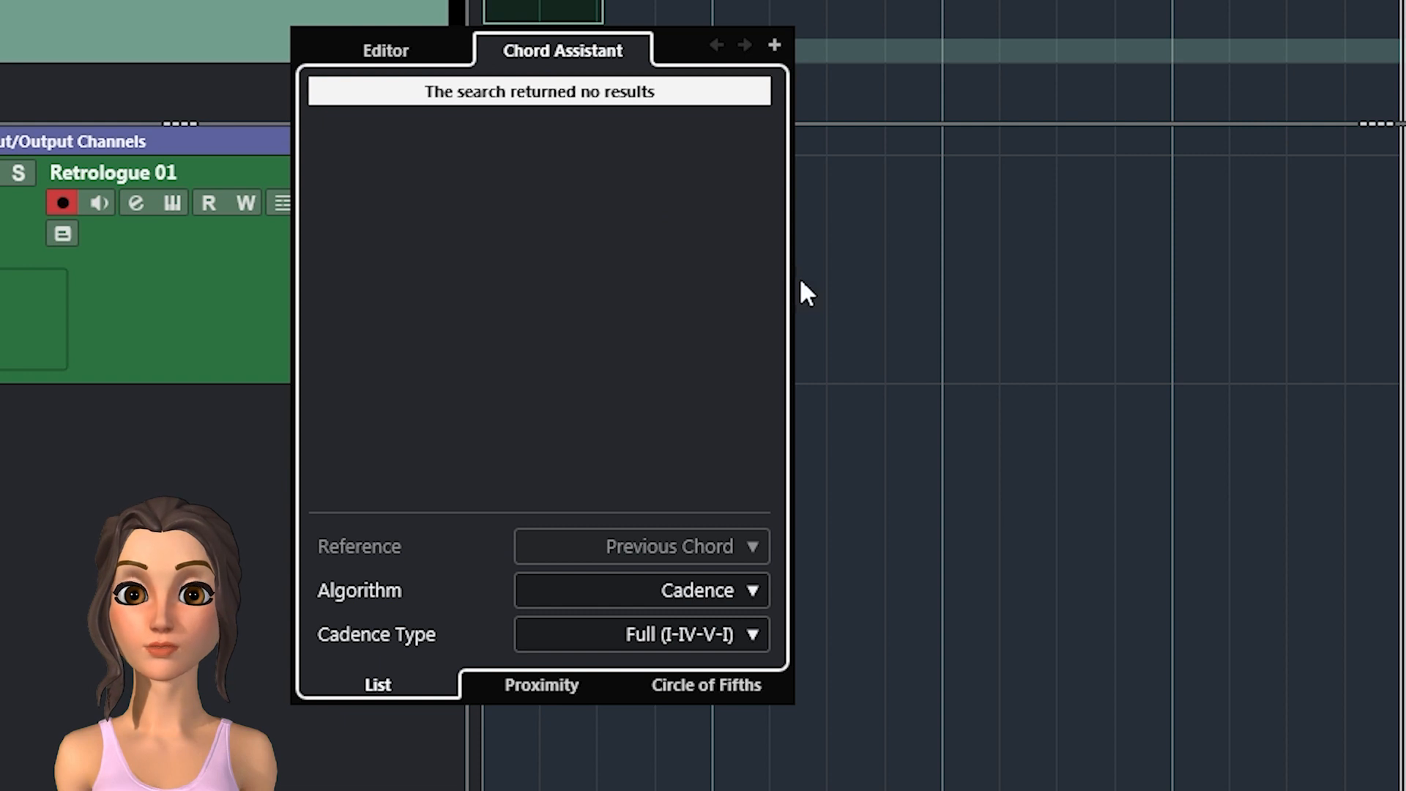
click(541, 685)
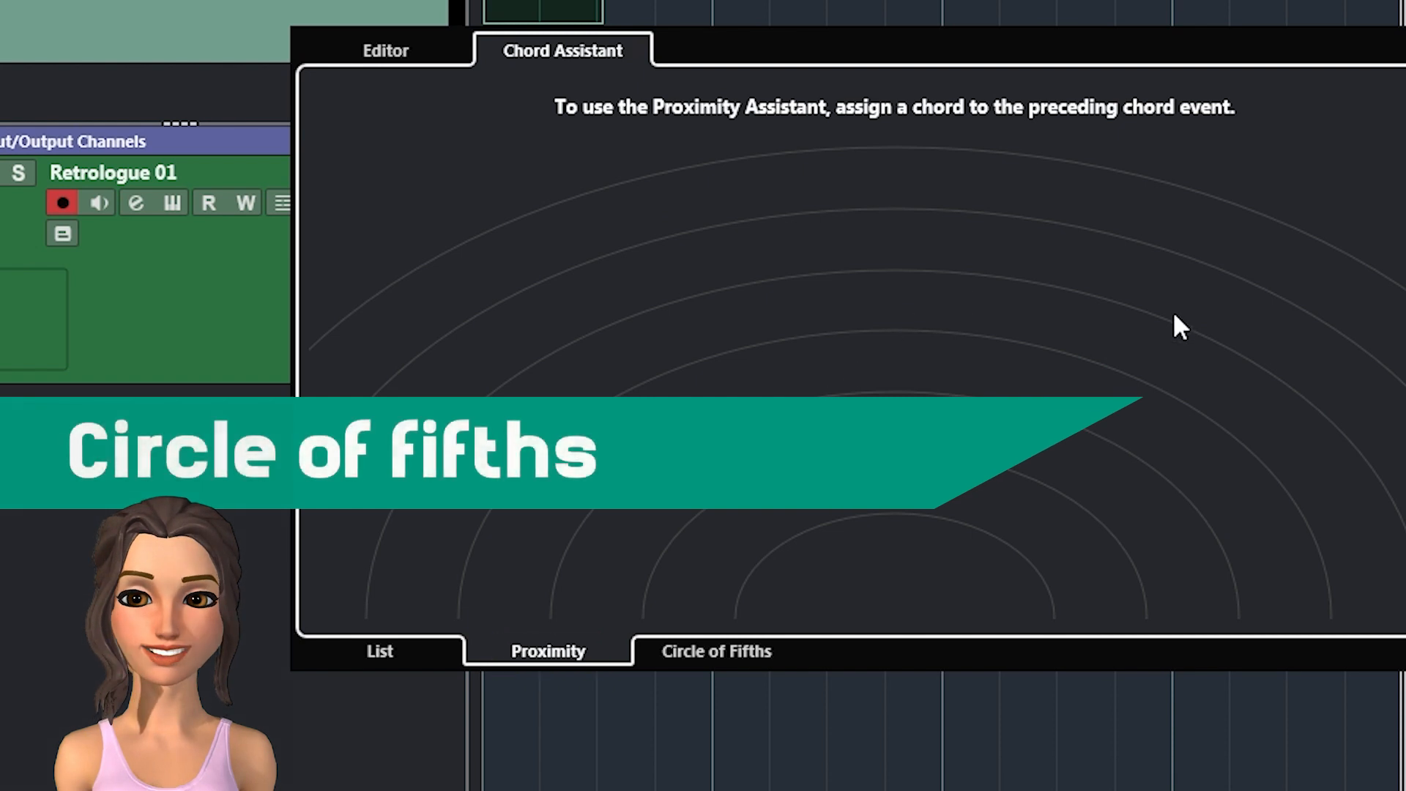
click(714, 652)
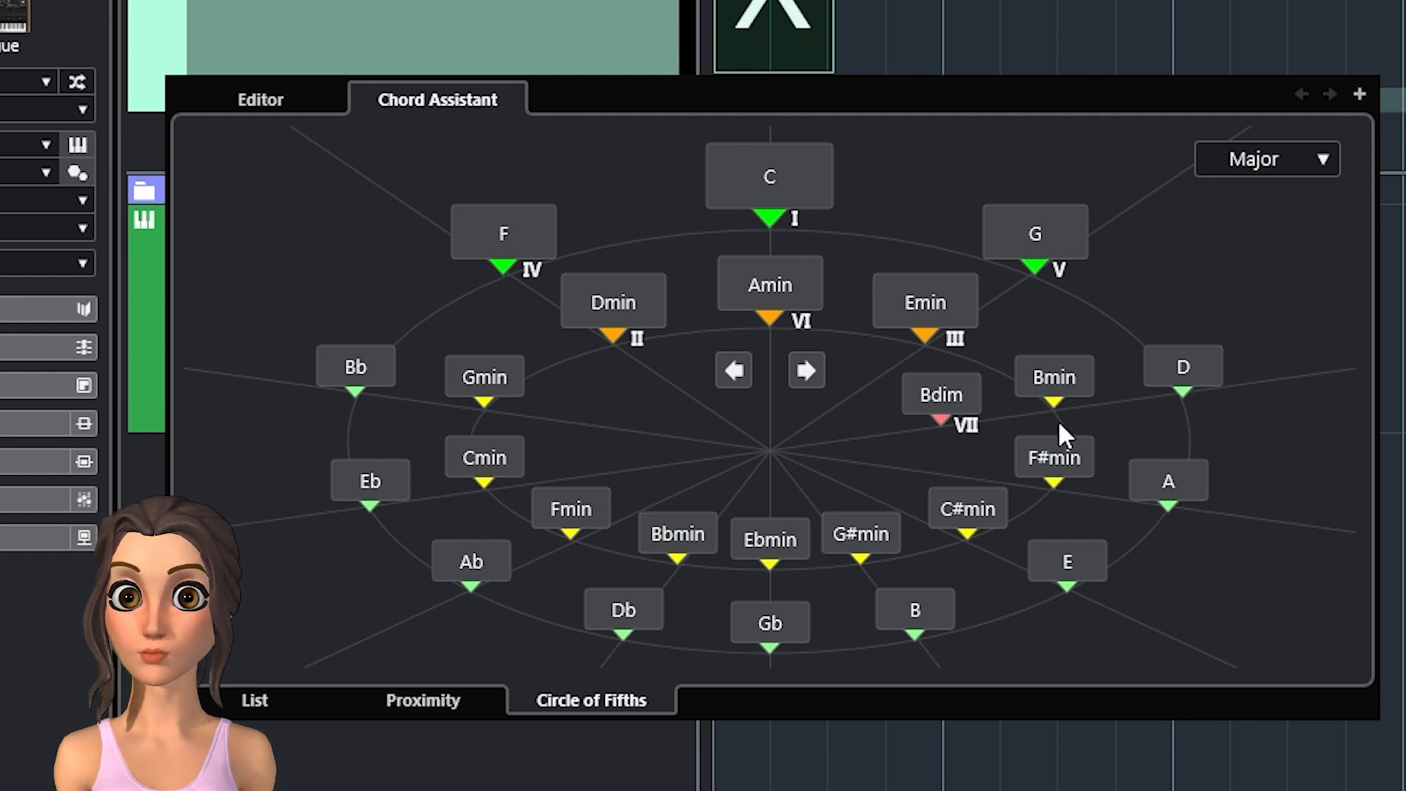
click(1323, 161)
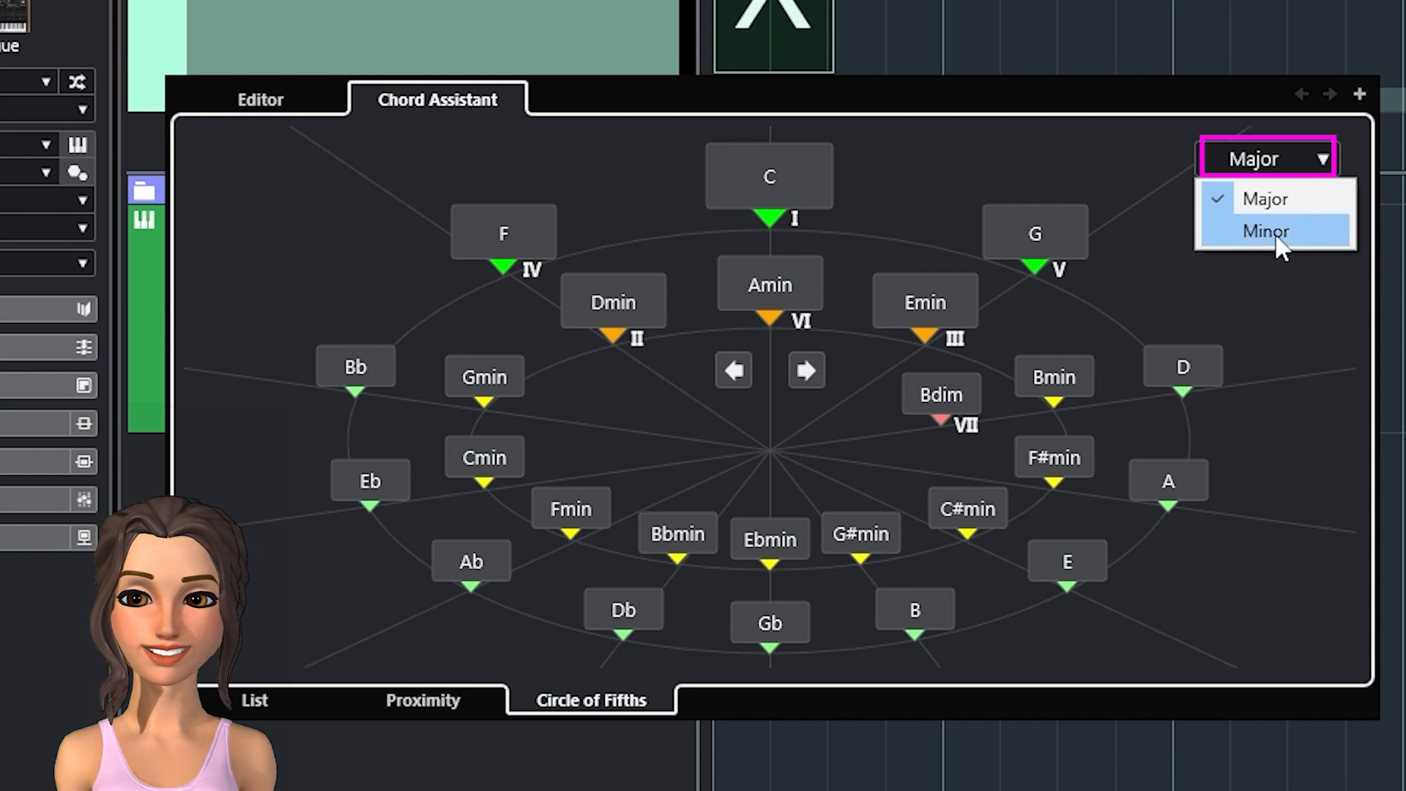
click(1087, 147)
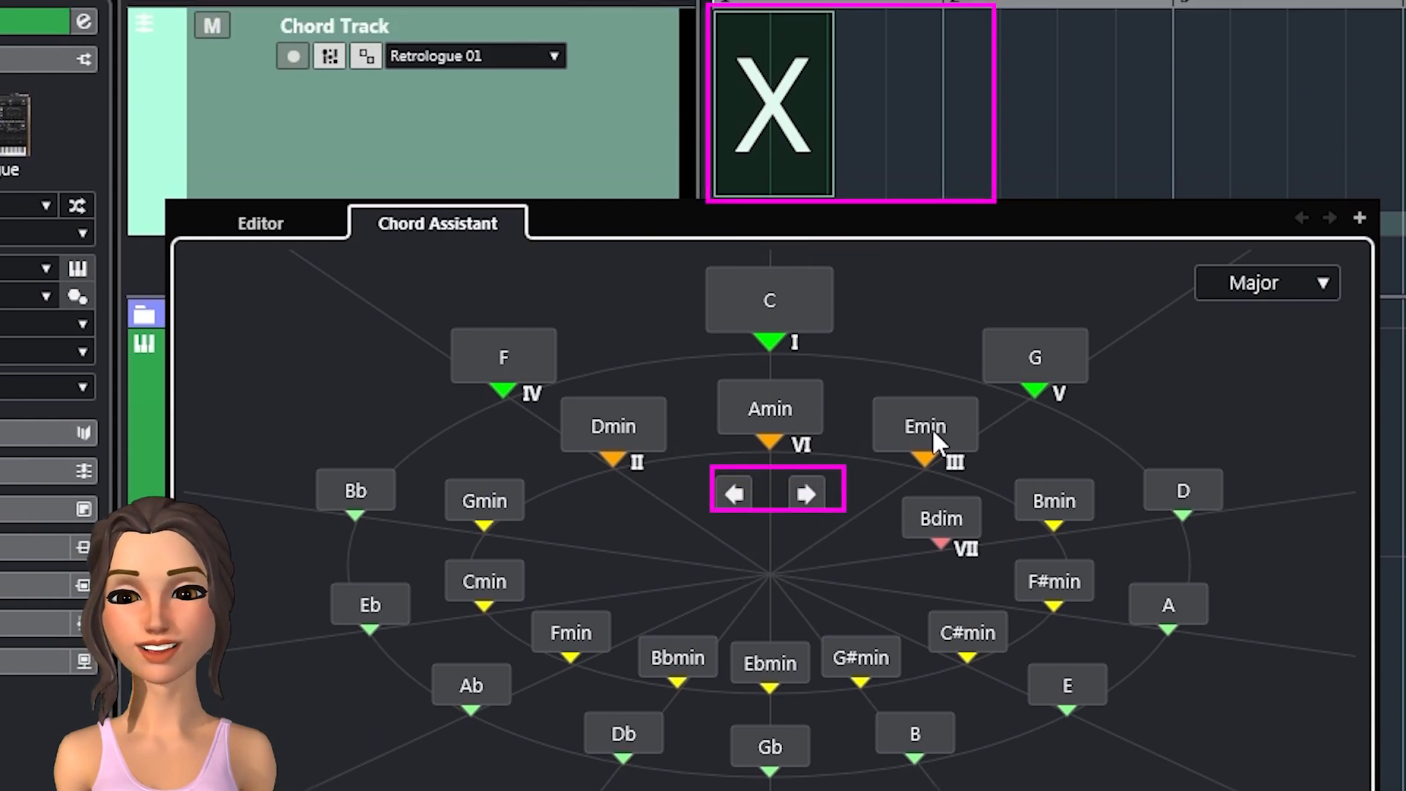
- Try Emin, set the bar 1 chord to Gmin from the Circle of Fifths, and rotate the circle to E as tonic
click(932, 305)
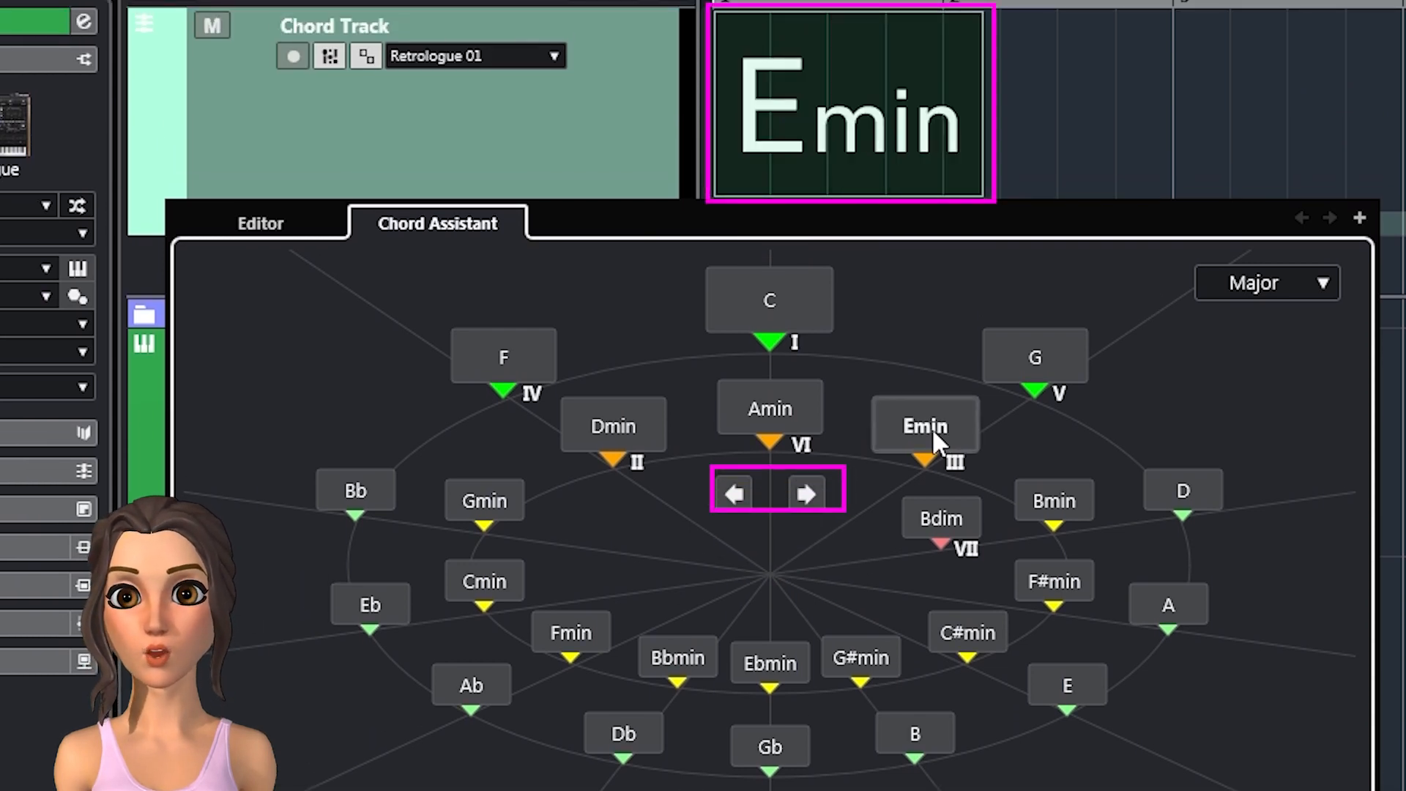
click(807, 494)
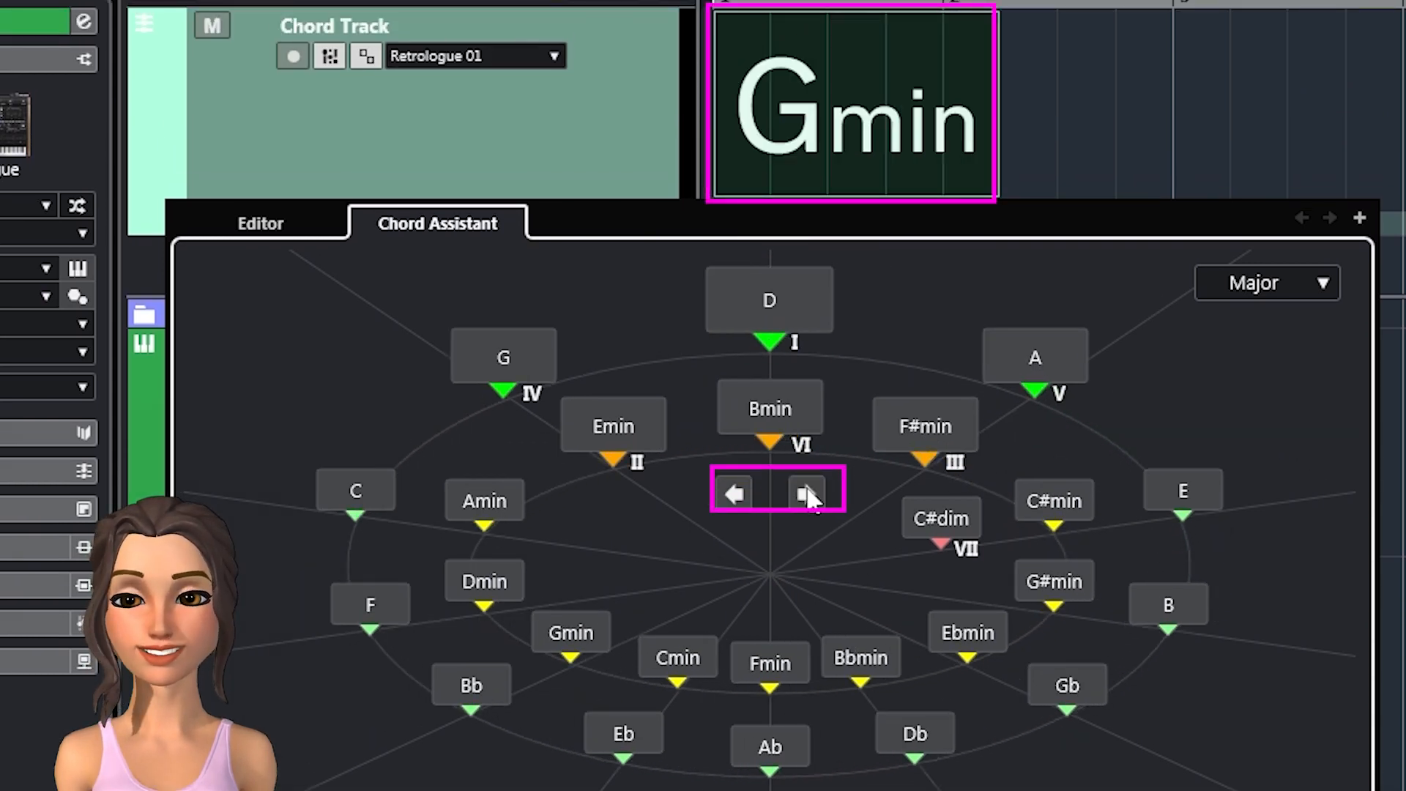
click(807, 489)
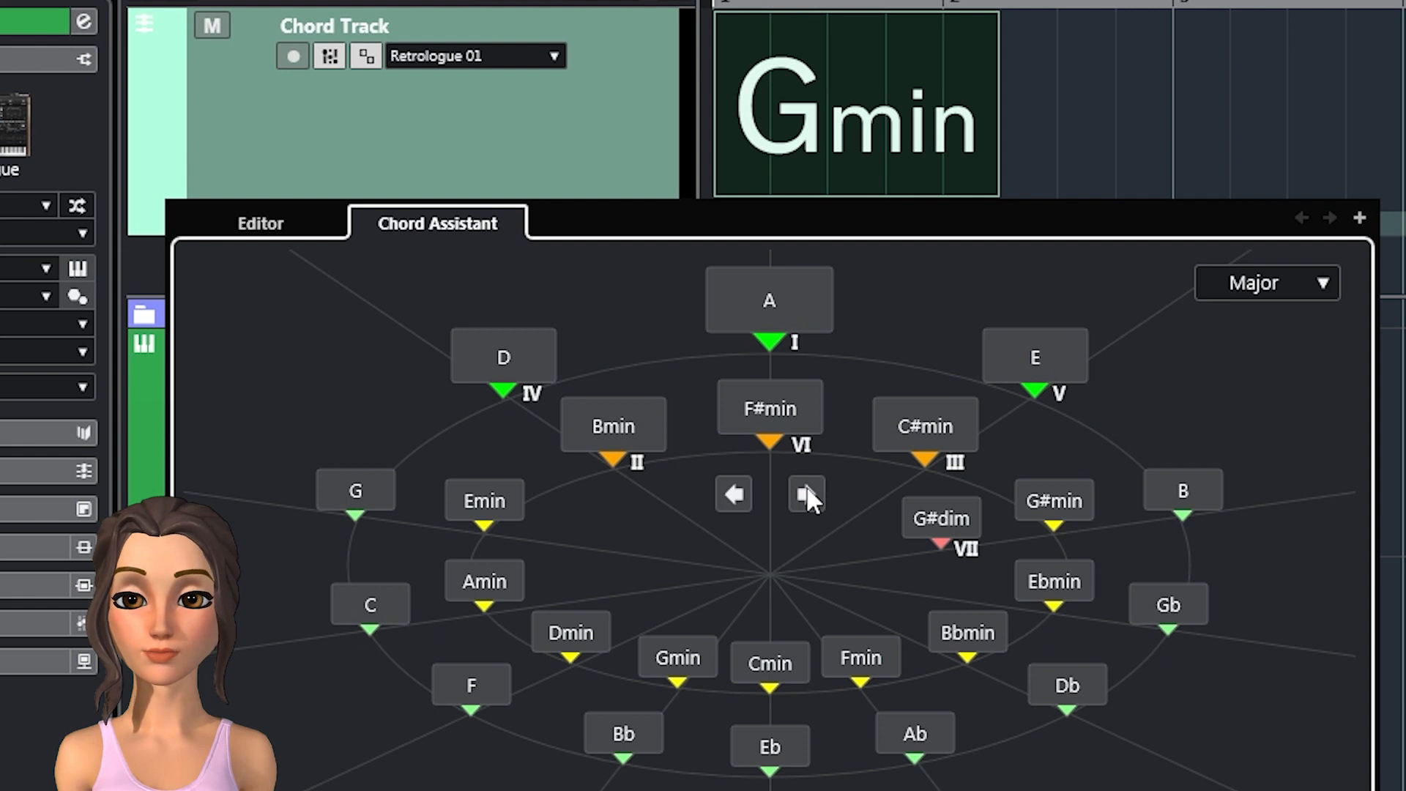
click(807, 494)
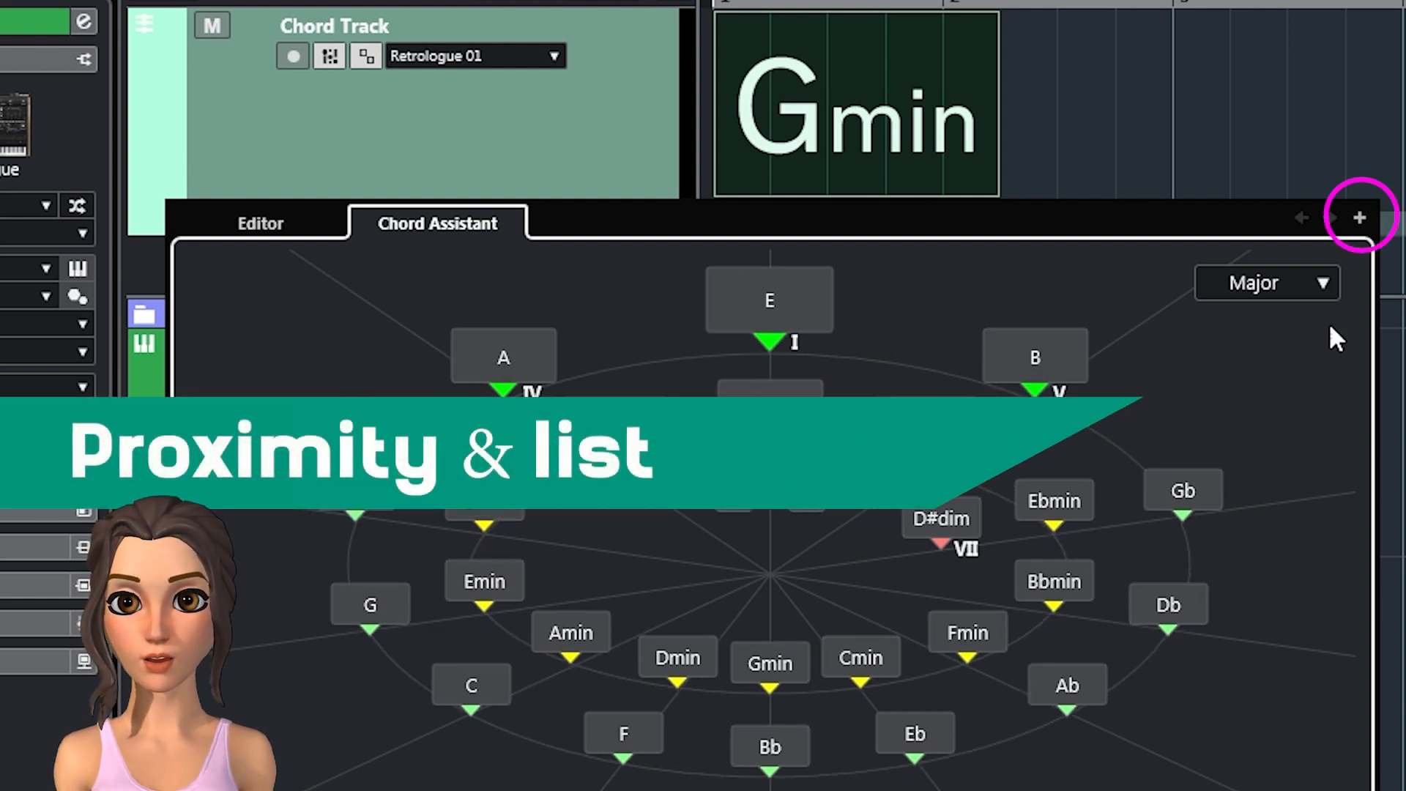
- Add a second chord event in bar 2, trying D#dim and Gdim before setting it to Bbsus4 with the Proximity assistant
click(1359, 217)
click(952, 516)
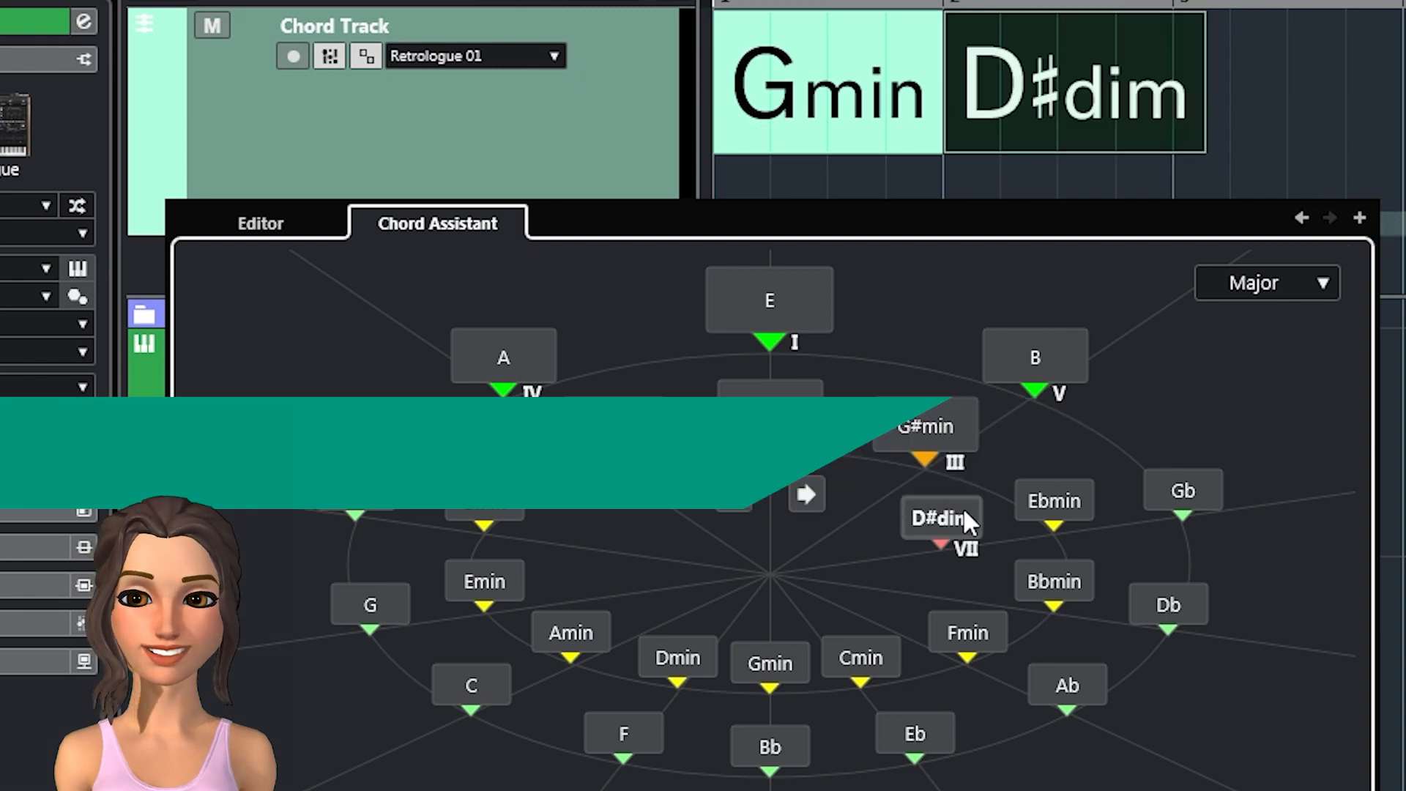
click(425, 766)
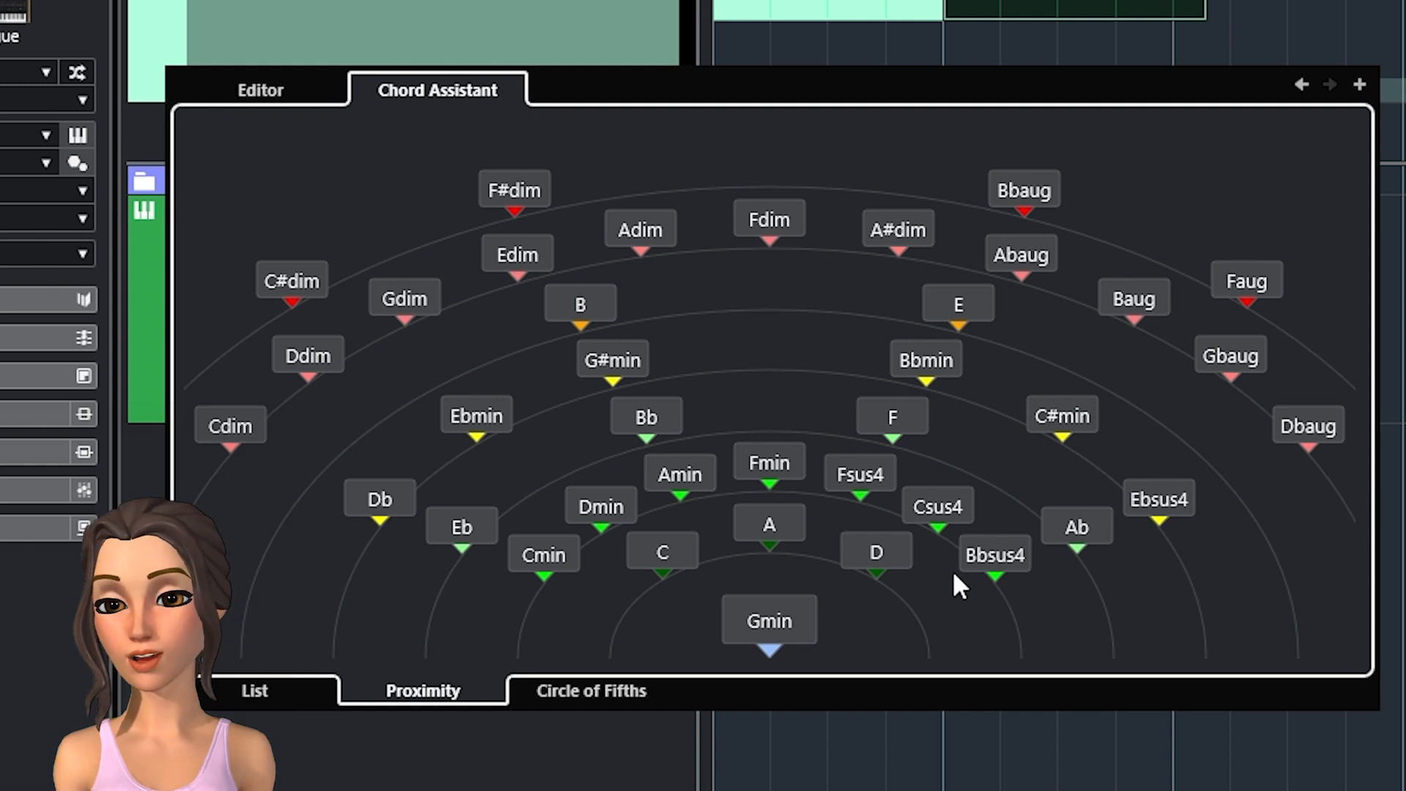
click(405, 301)
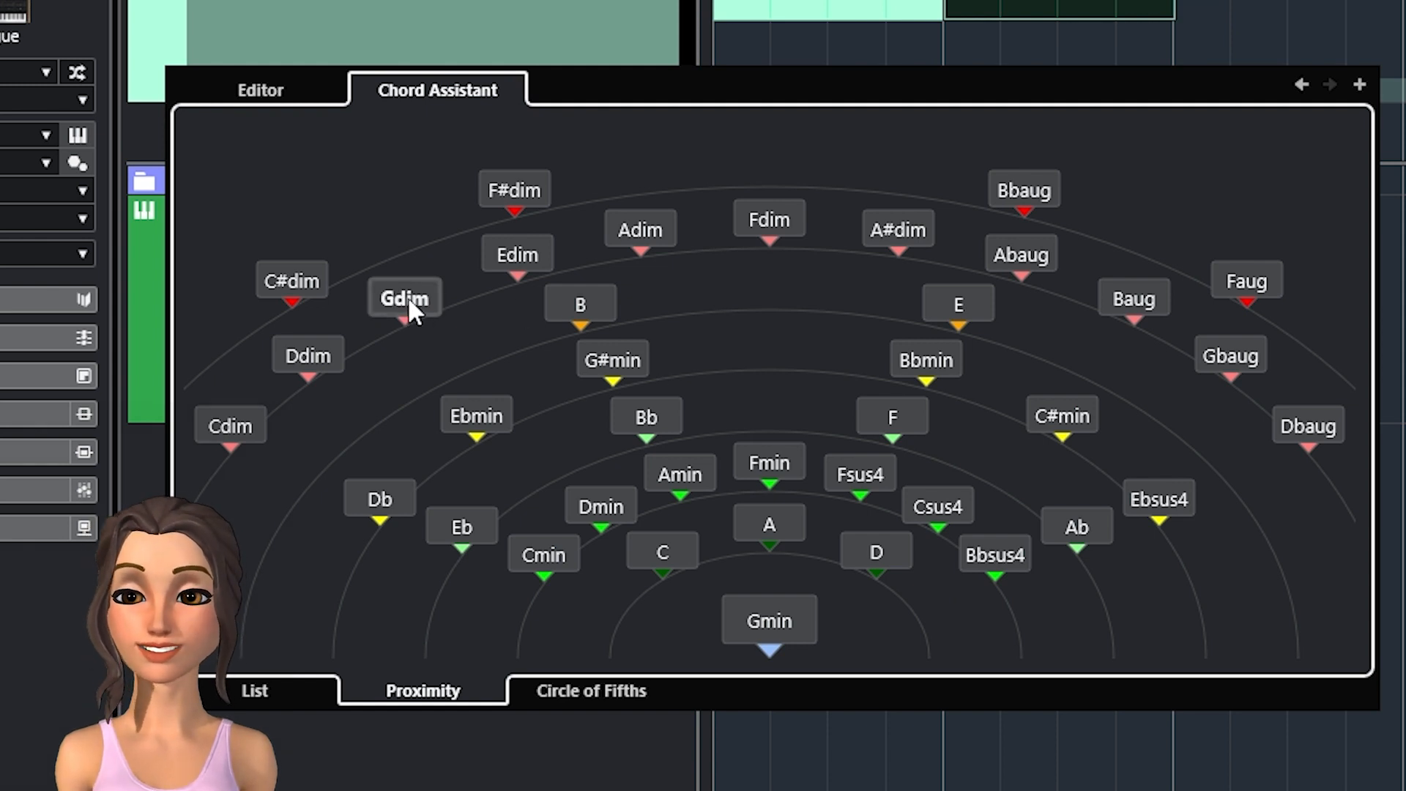
click(1009, 551)
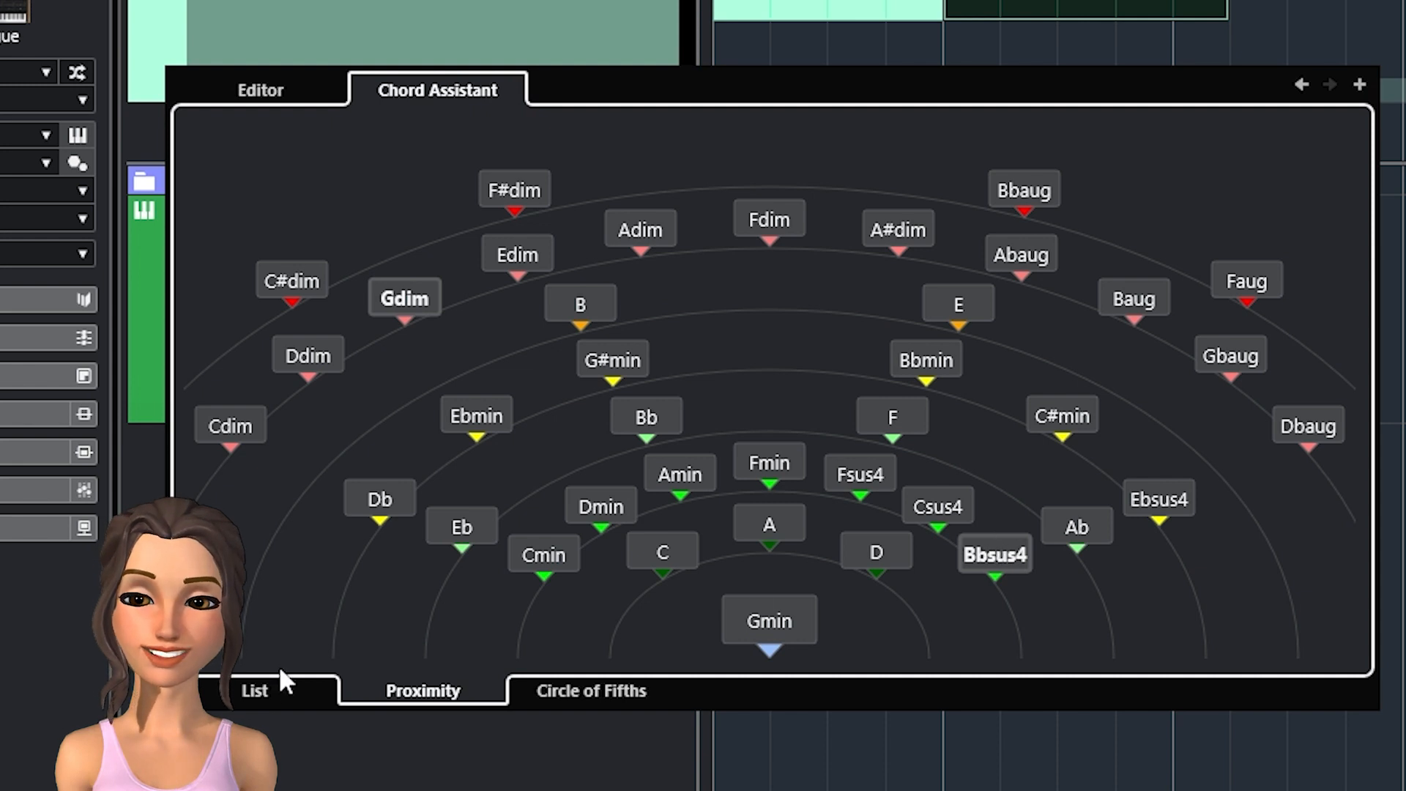
- Check the Chord Assistant's cadence list and add a Bbmin chord in bar 3 and an F chord in bar 4
click(255, 692)
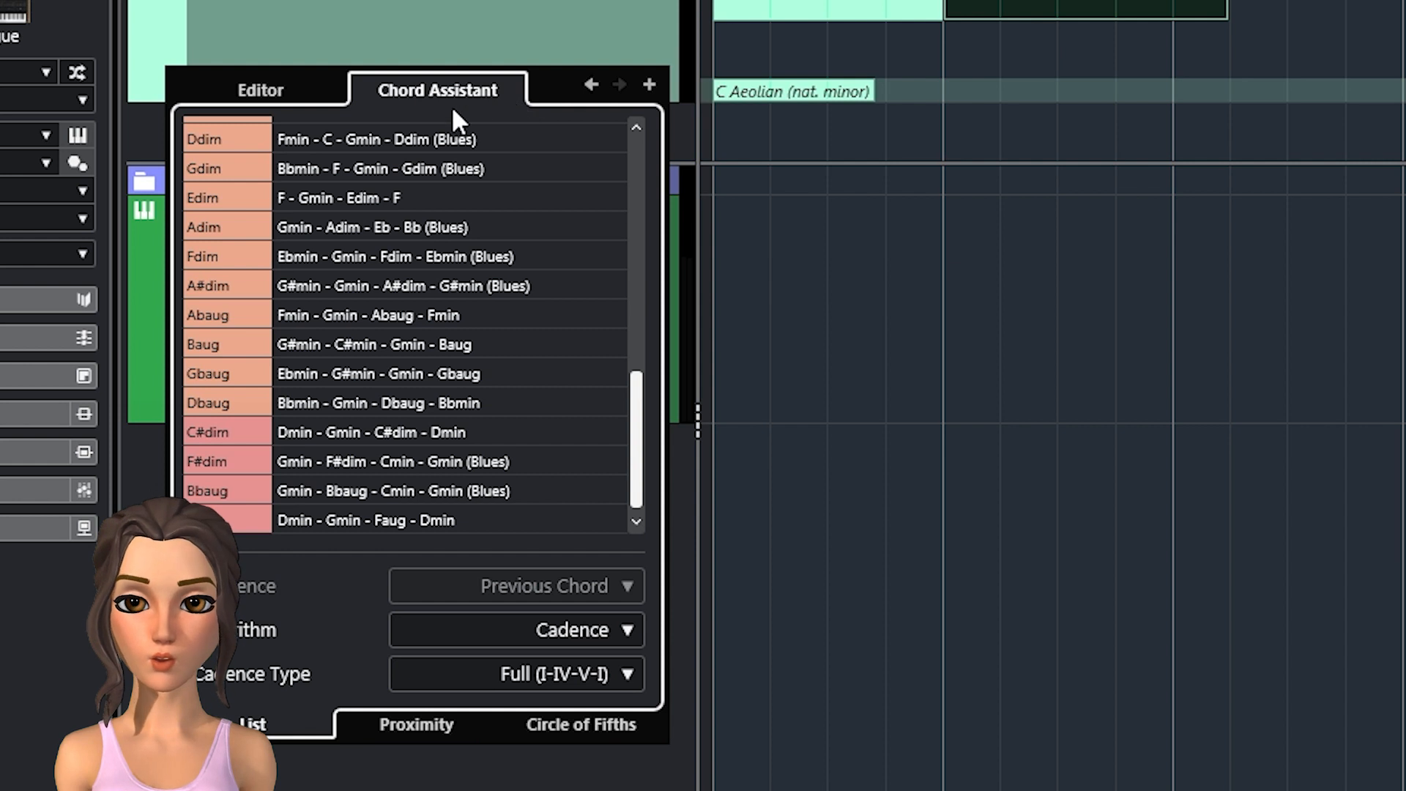
click(579, 725)
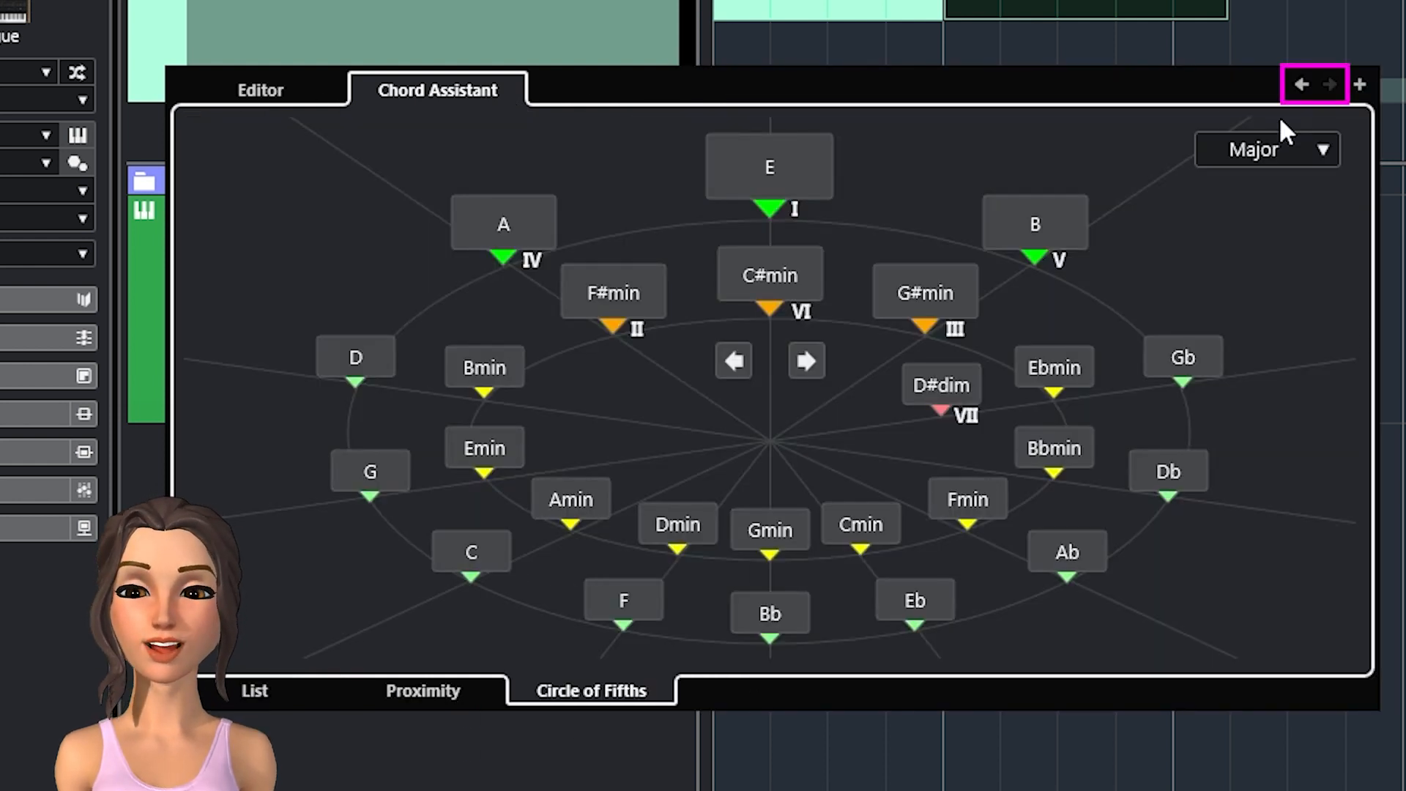
click(1360, 85)
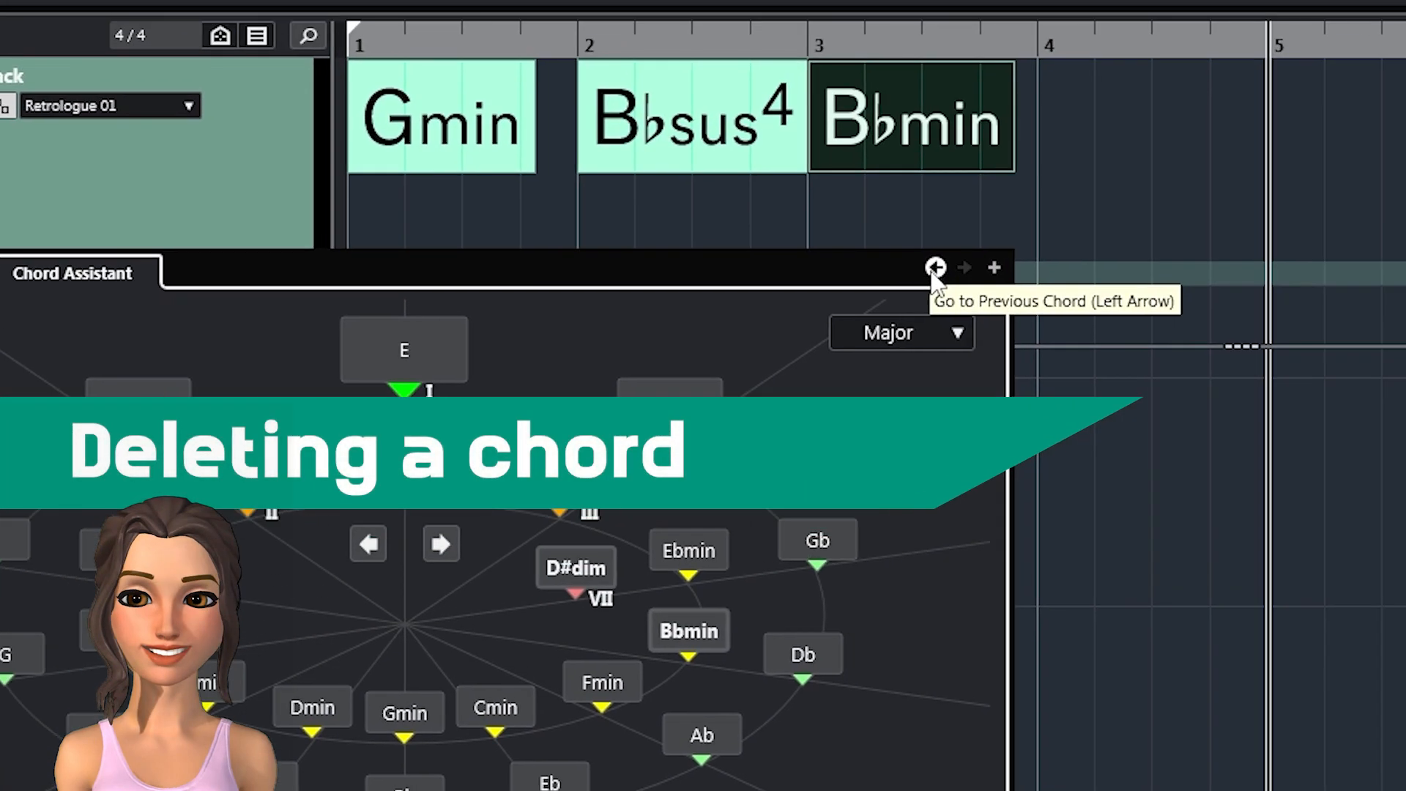
click(495, 105)
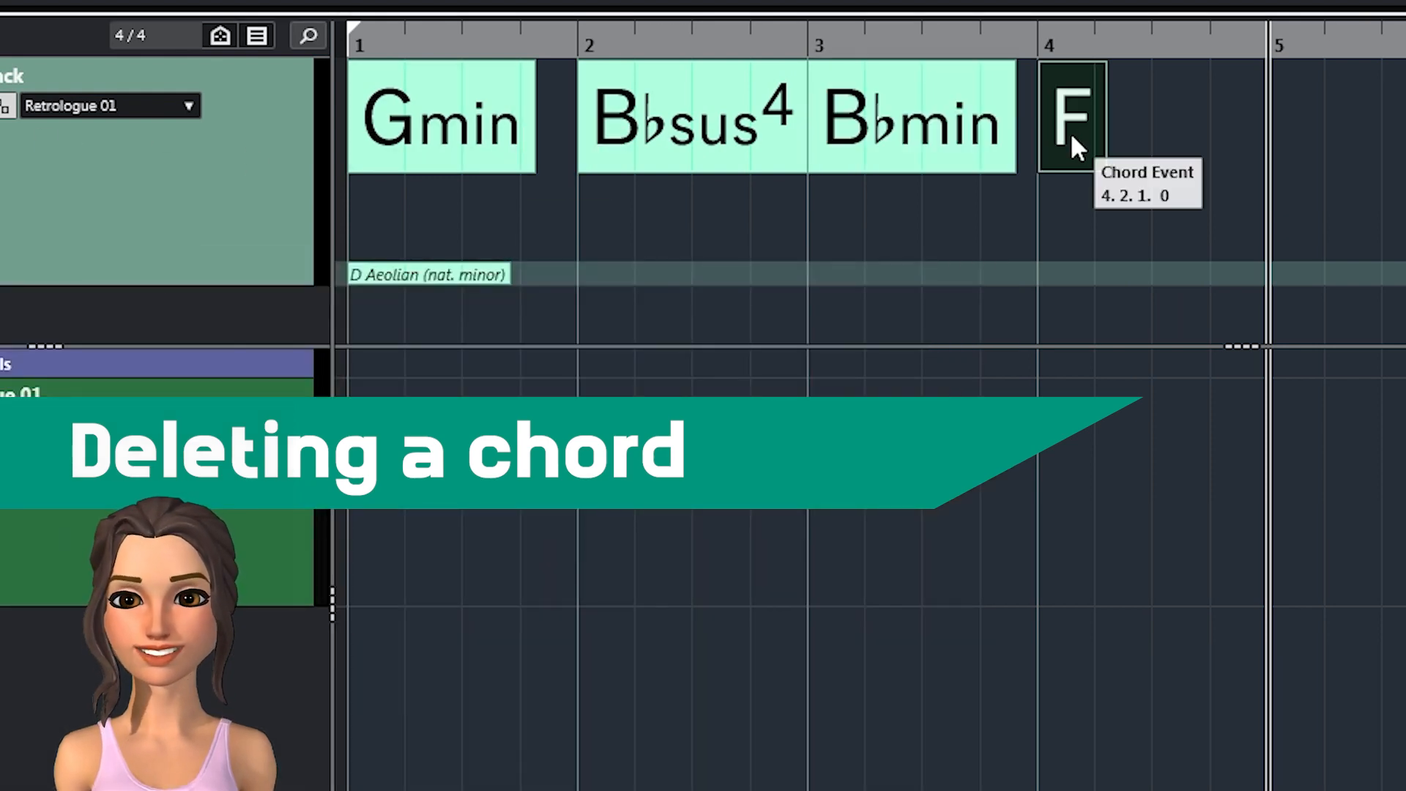
- Erase the F chord in bar 4, undo the deletion and return to the Object Selection tool
right_click(1062, 117)
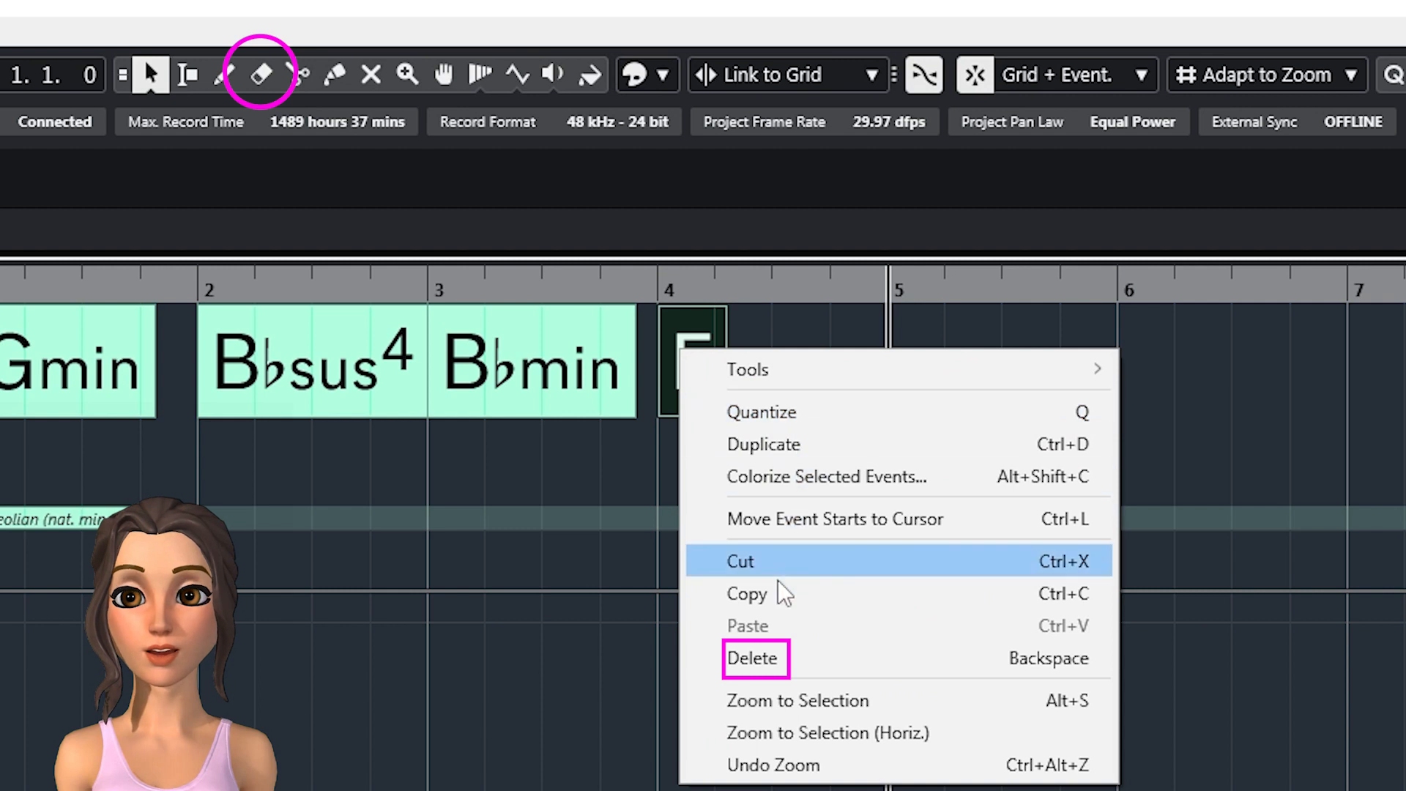
click(973, 212)
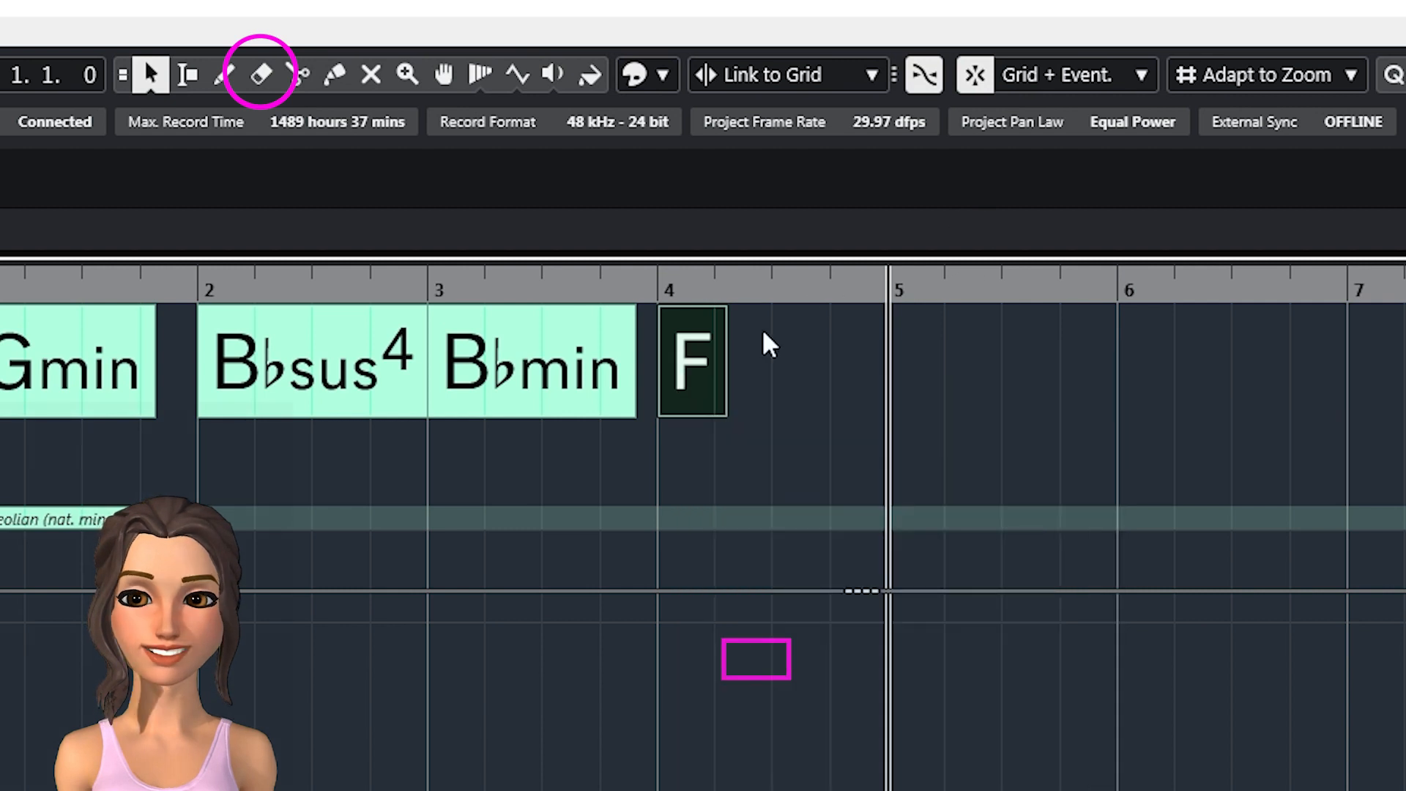
click(263, 76)
click(692, 392)
key(ctrl+z)
key(1)
- Colorize the Bbmin chord event in bar 3 magenta and close the color palette
right_click(689, 379)
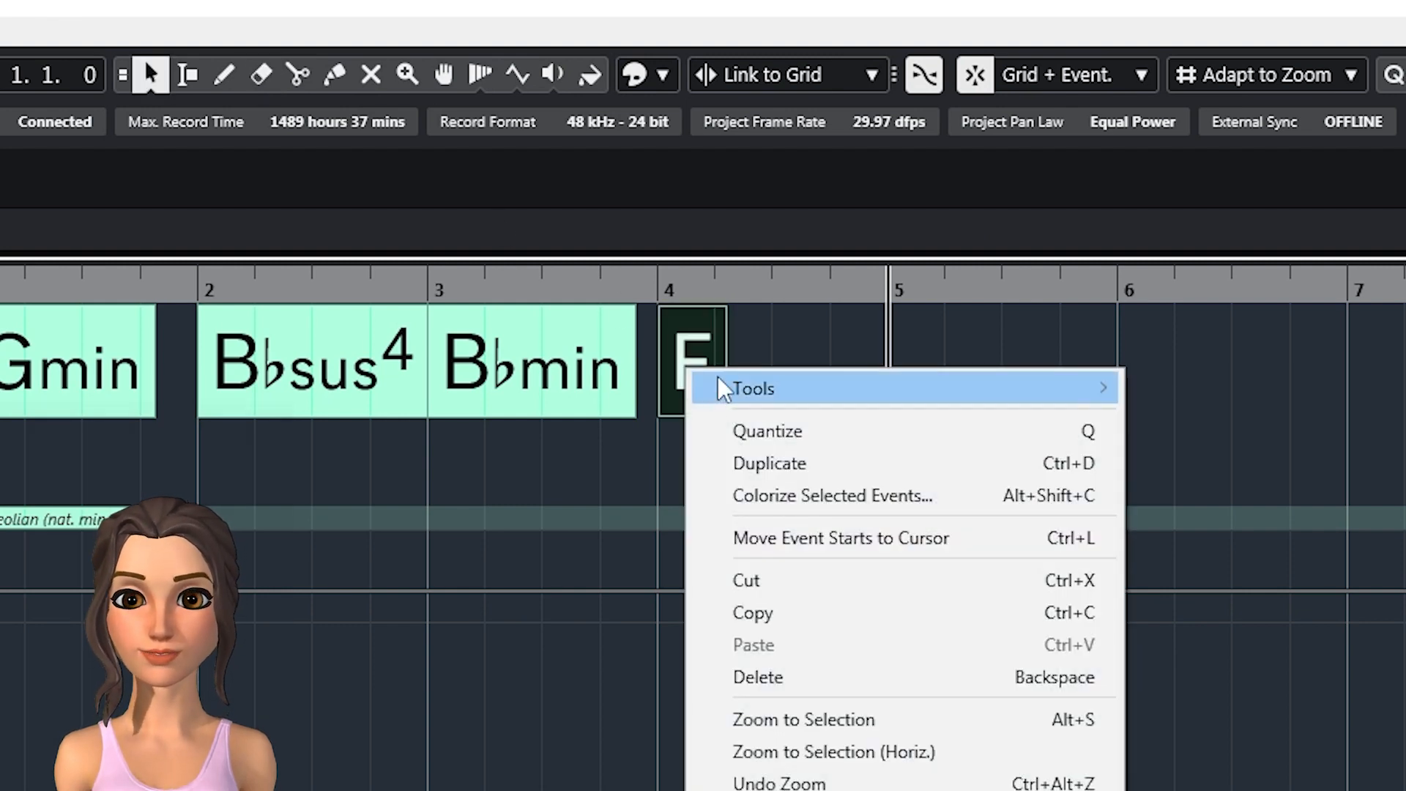
right_click(542, 379)
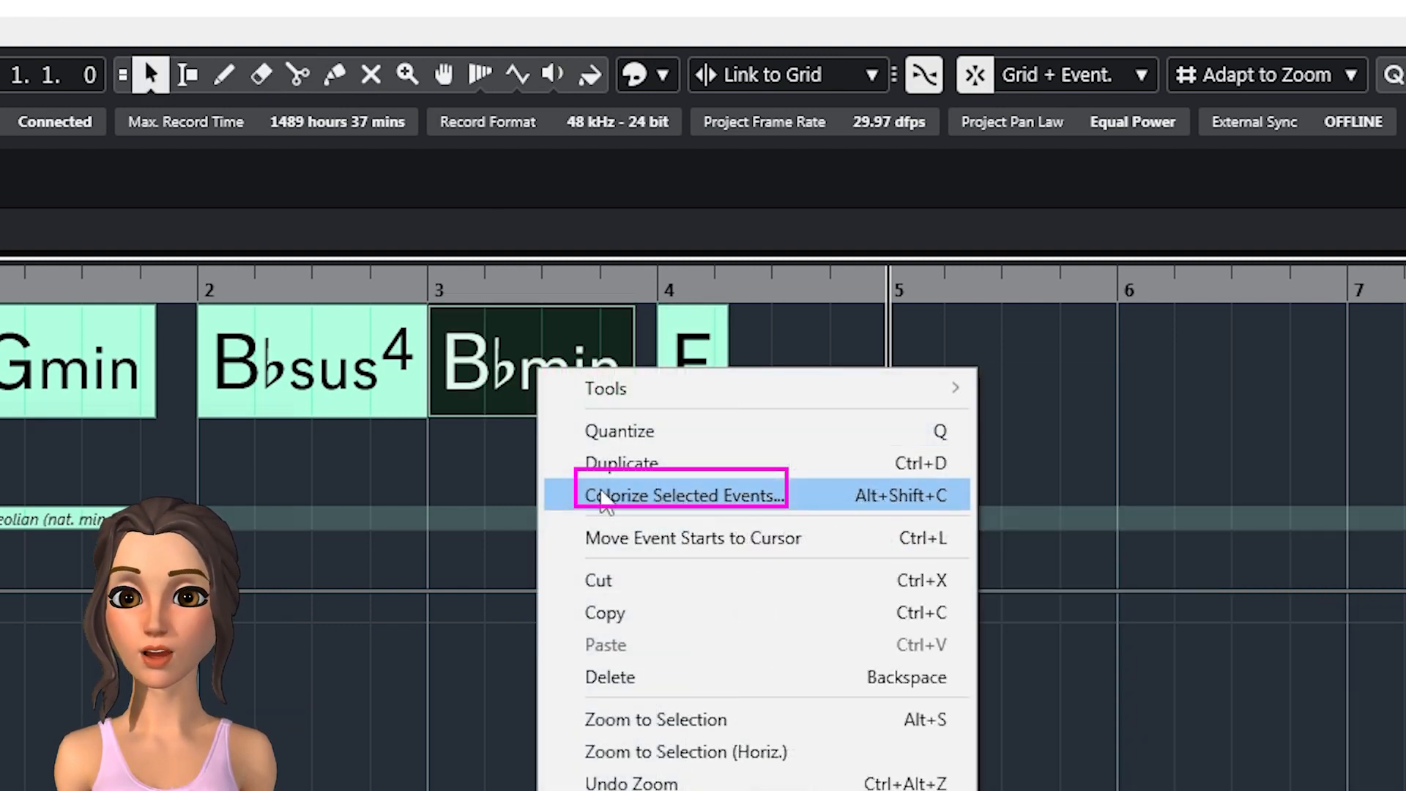
click(604, 498)
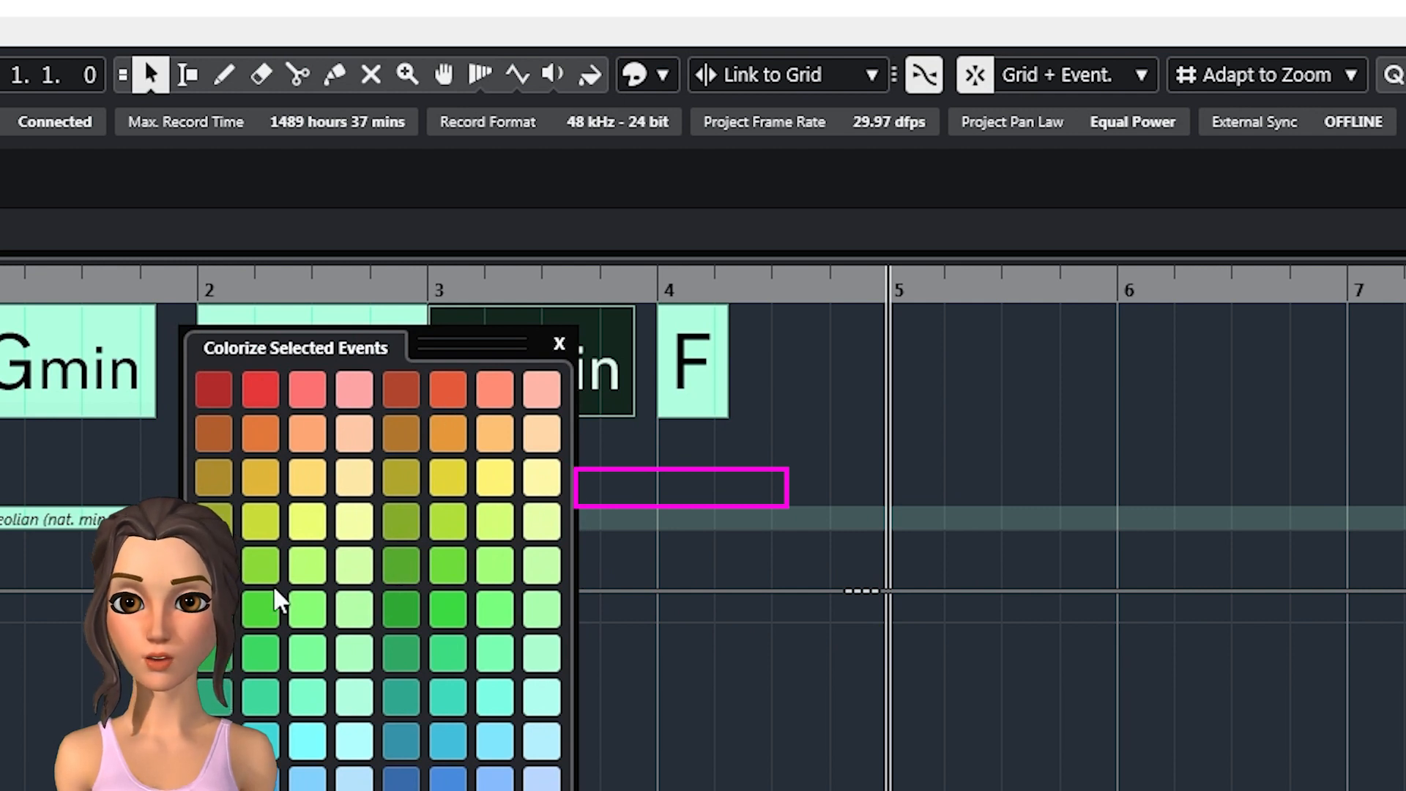
click(495, 788)
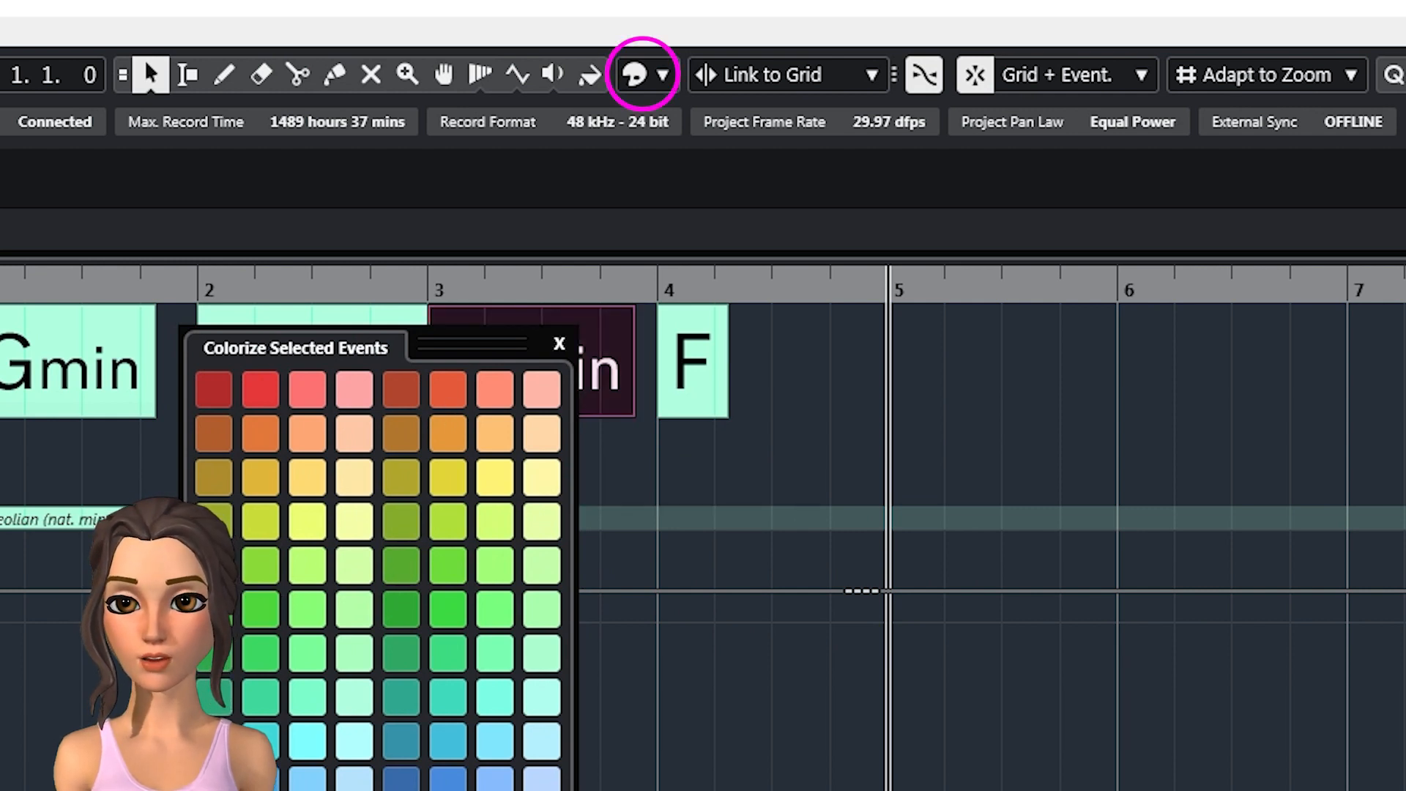
click(558, 345)
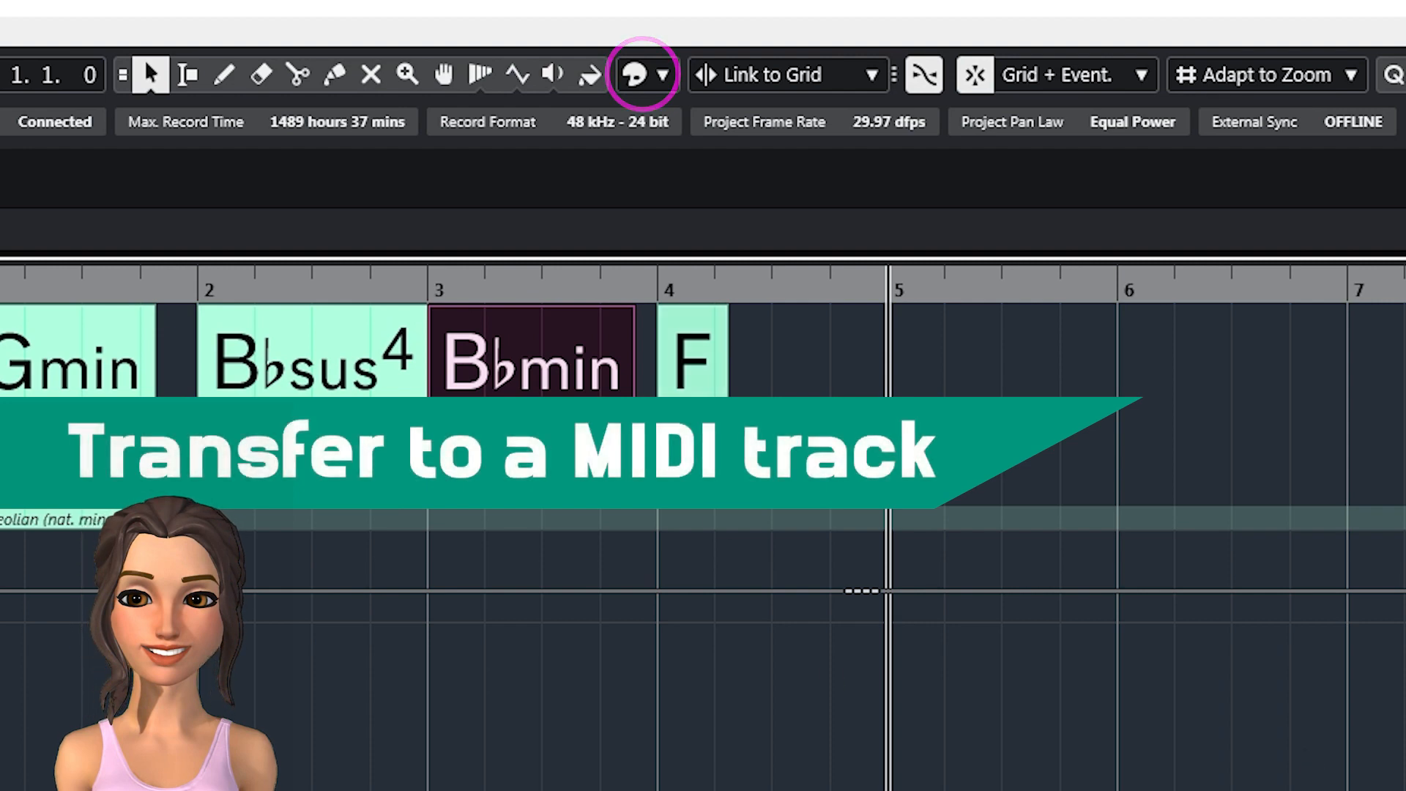
- Colorize the Bbsus4 chord event in bar 2 orange
click(349, 379)
click(662, 81)
click(704, 208)
click(998, 113)
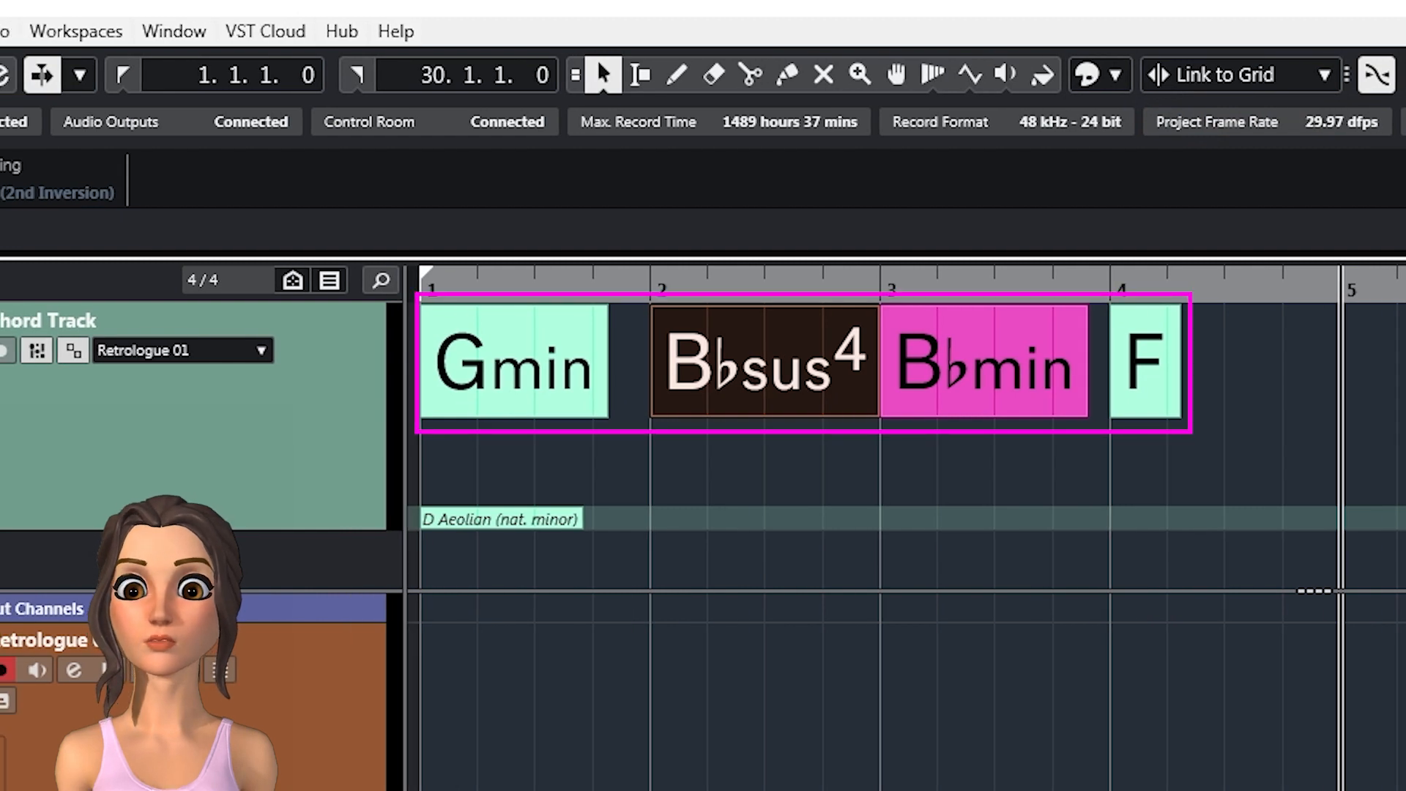
- Copy the Gmin and Bbsus4 chord events individually onto the Retrologue 01 track and undo both transfers
drag(502, 389, 432, 780)
mouse_move(753, 399)
mouse_down()
mouse_move(760, 493)
mouse_move(728, 753)
mouse_move(670, 789)
mouse_move(670, 761)
mouse_up()
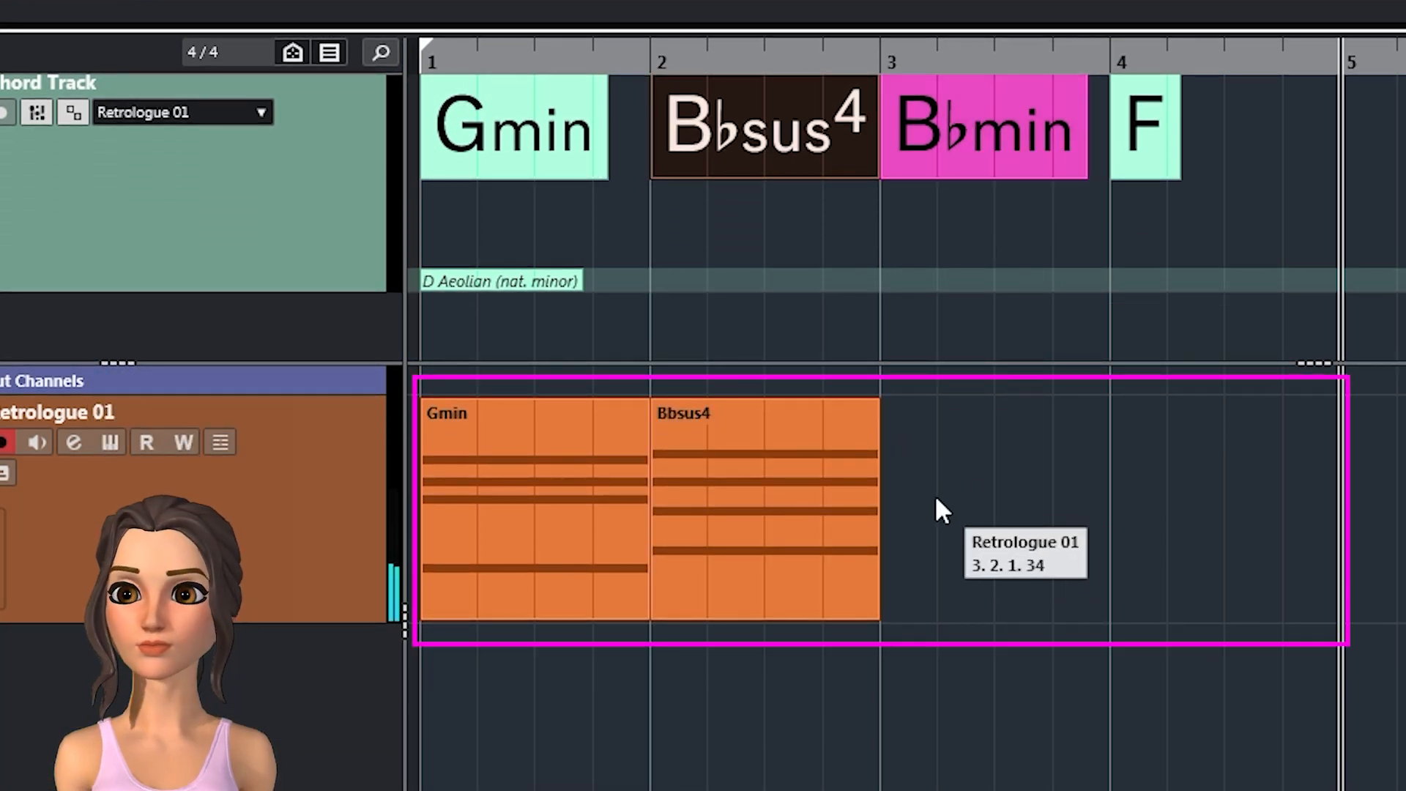
key(ctrl+z)
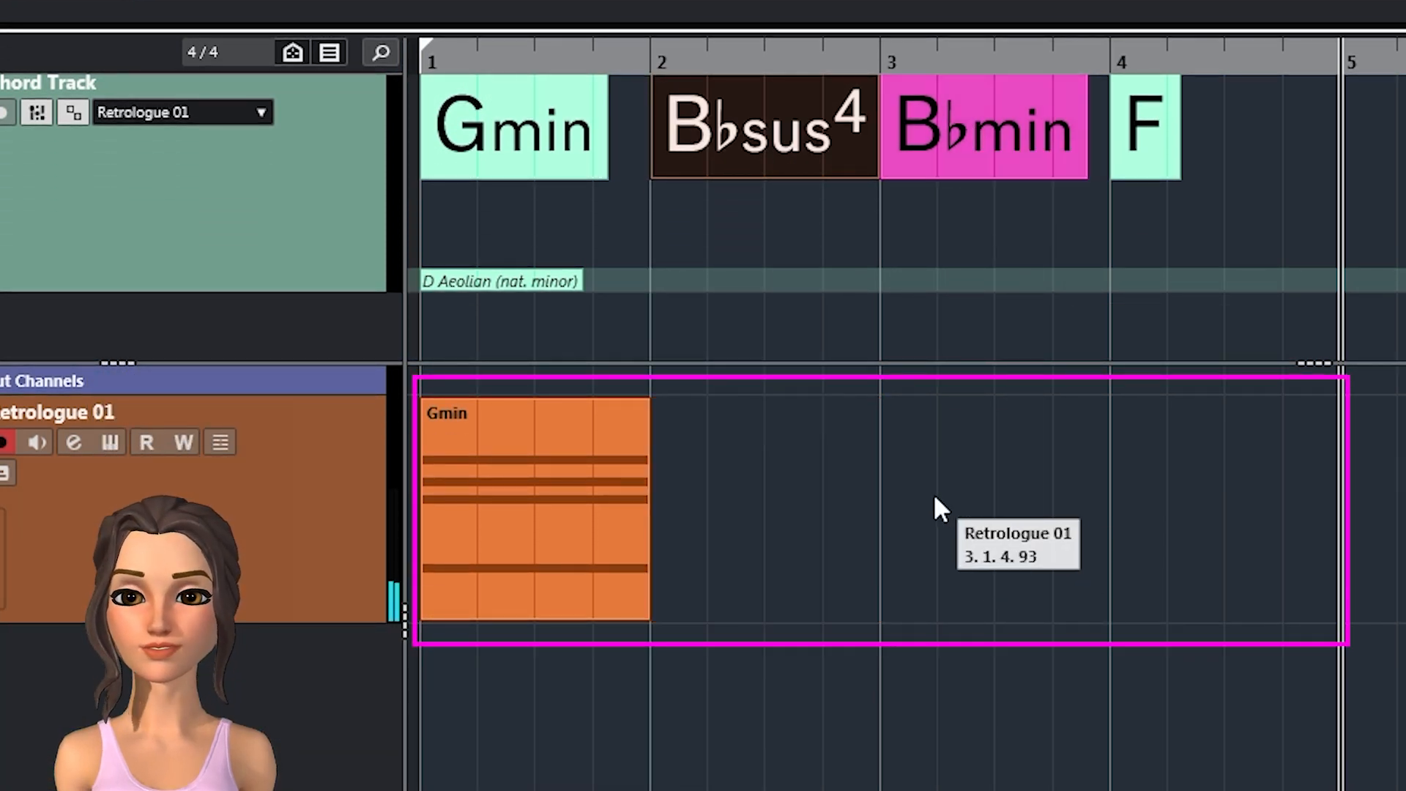
key(ctrl+z)
- Transfer all four chord events to the Retrologue 01 track as MIDI parts and check the Gmin part's notes in the editor before closing it
drag(1252, 116, 446, 527)
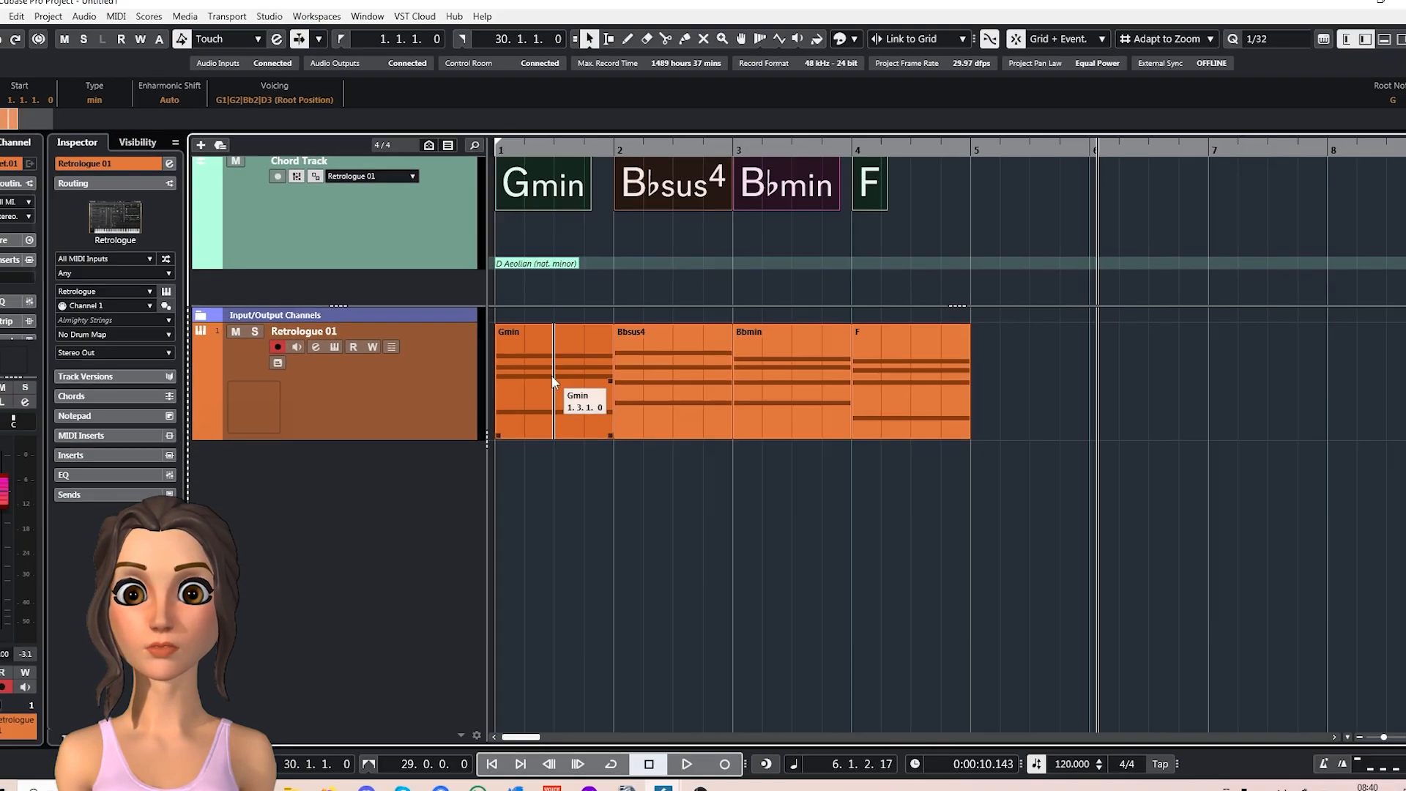
click(530, 499)
double_click(553, 373)
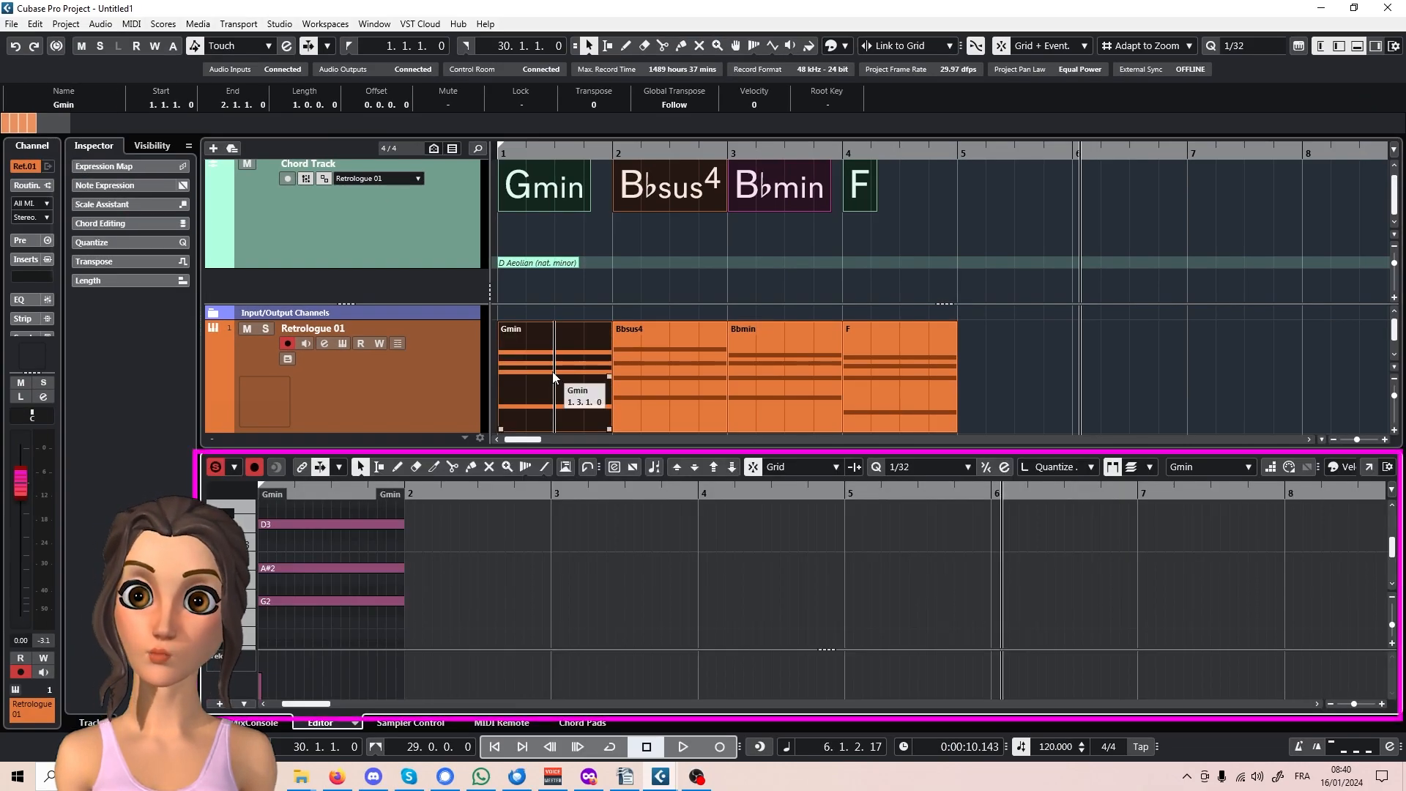
click(210, 723)
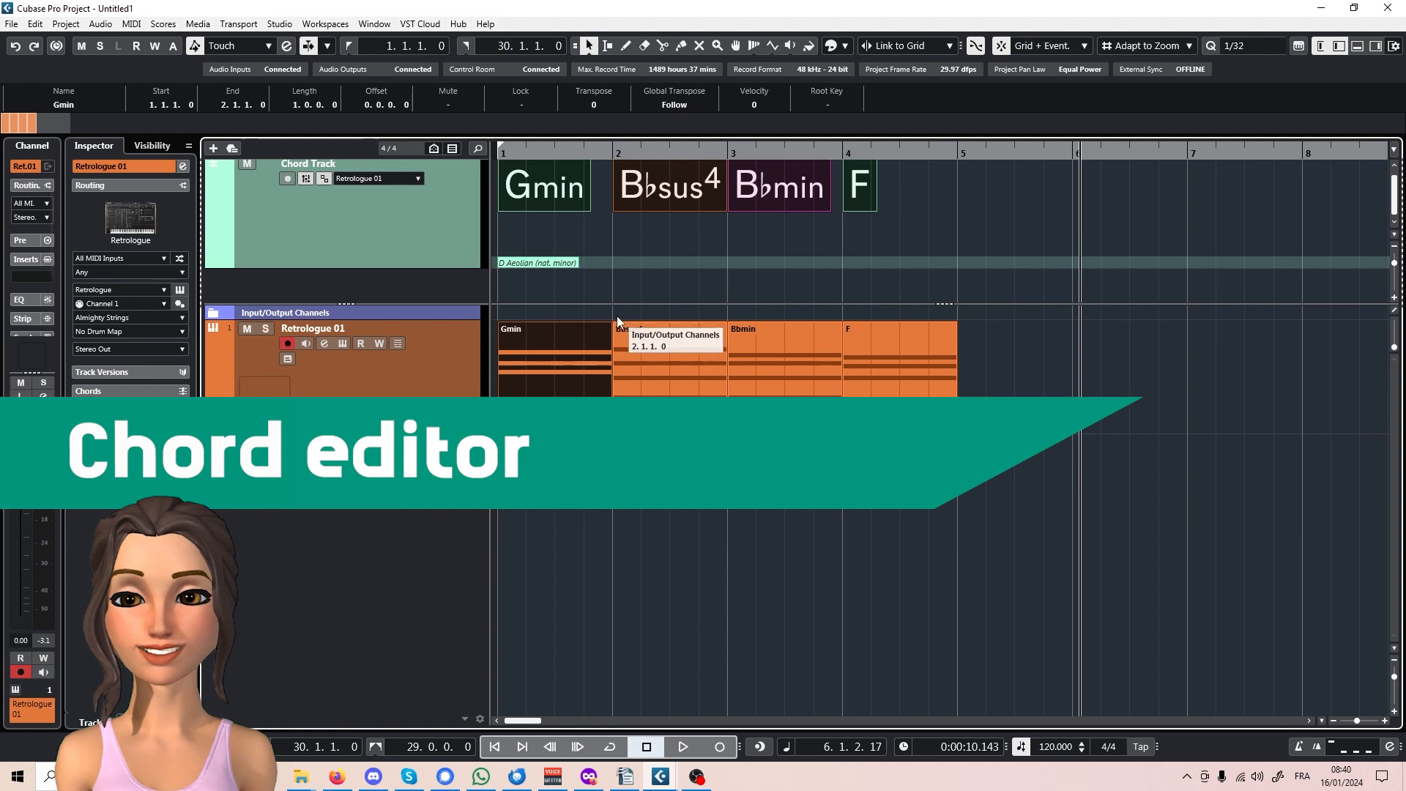
- Open the bar 1 Gmin chord in the chord editor and try an Eb root, a 6/13 tension and a C bass note
double_click(532, 188)
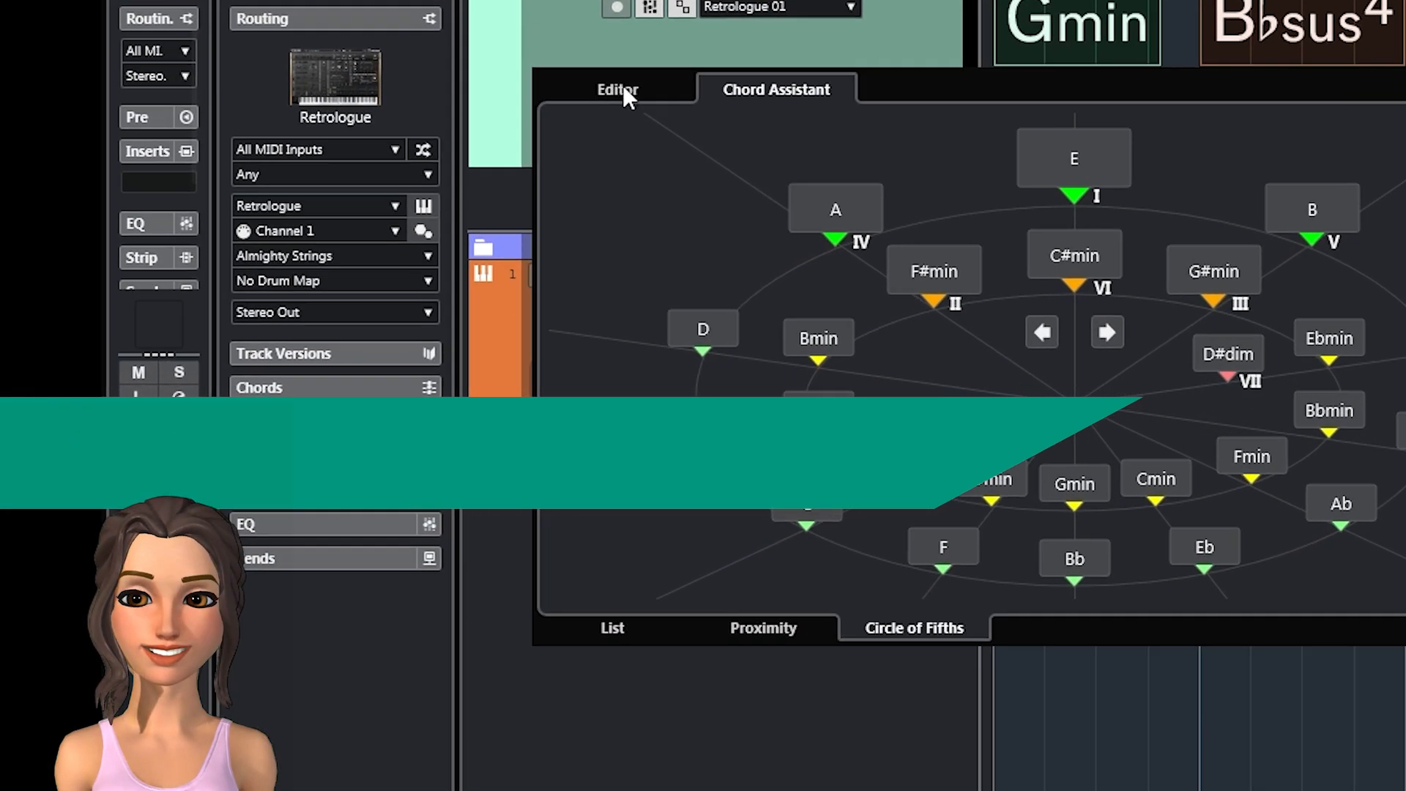
click(812, 177)
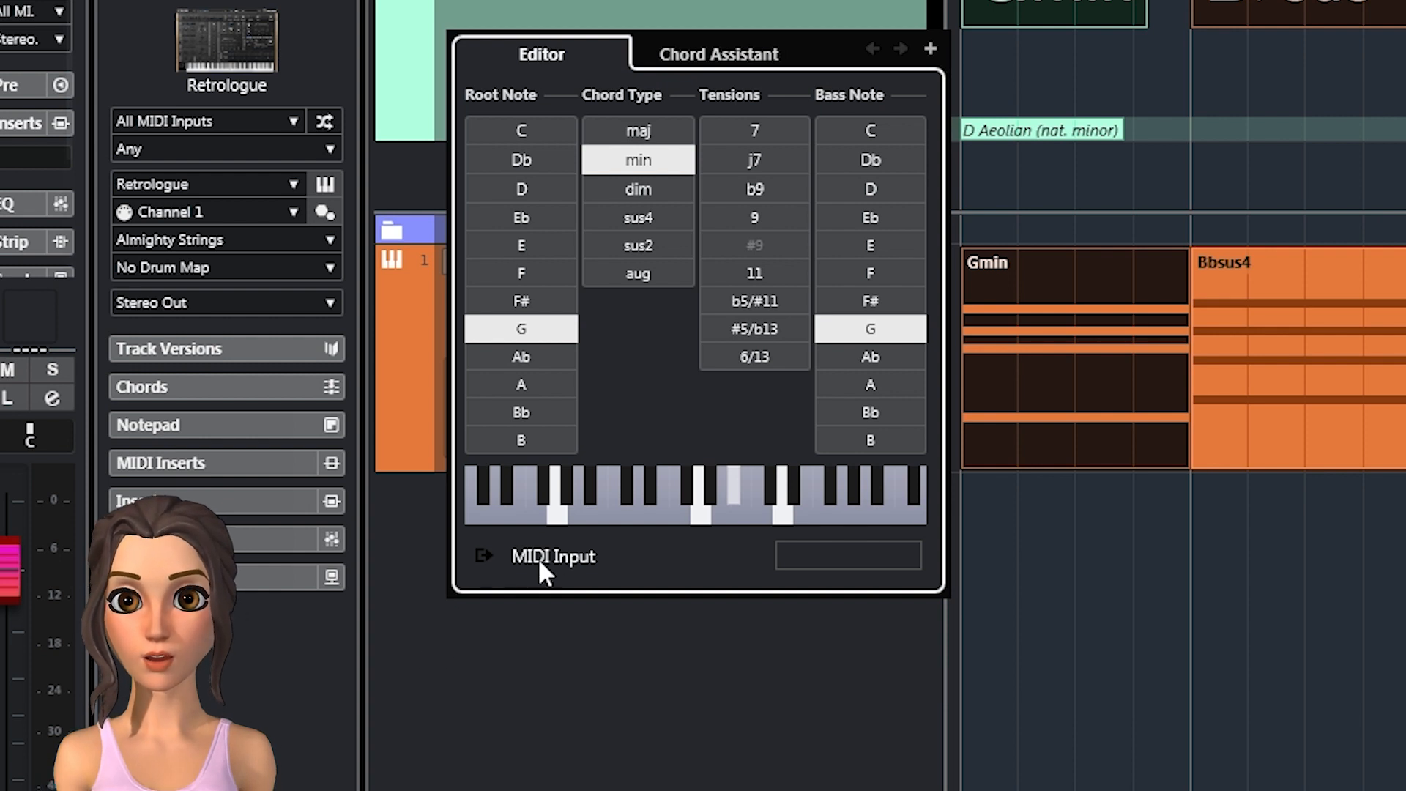
click(520, 217)
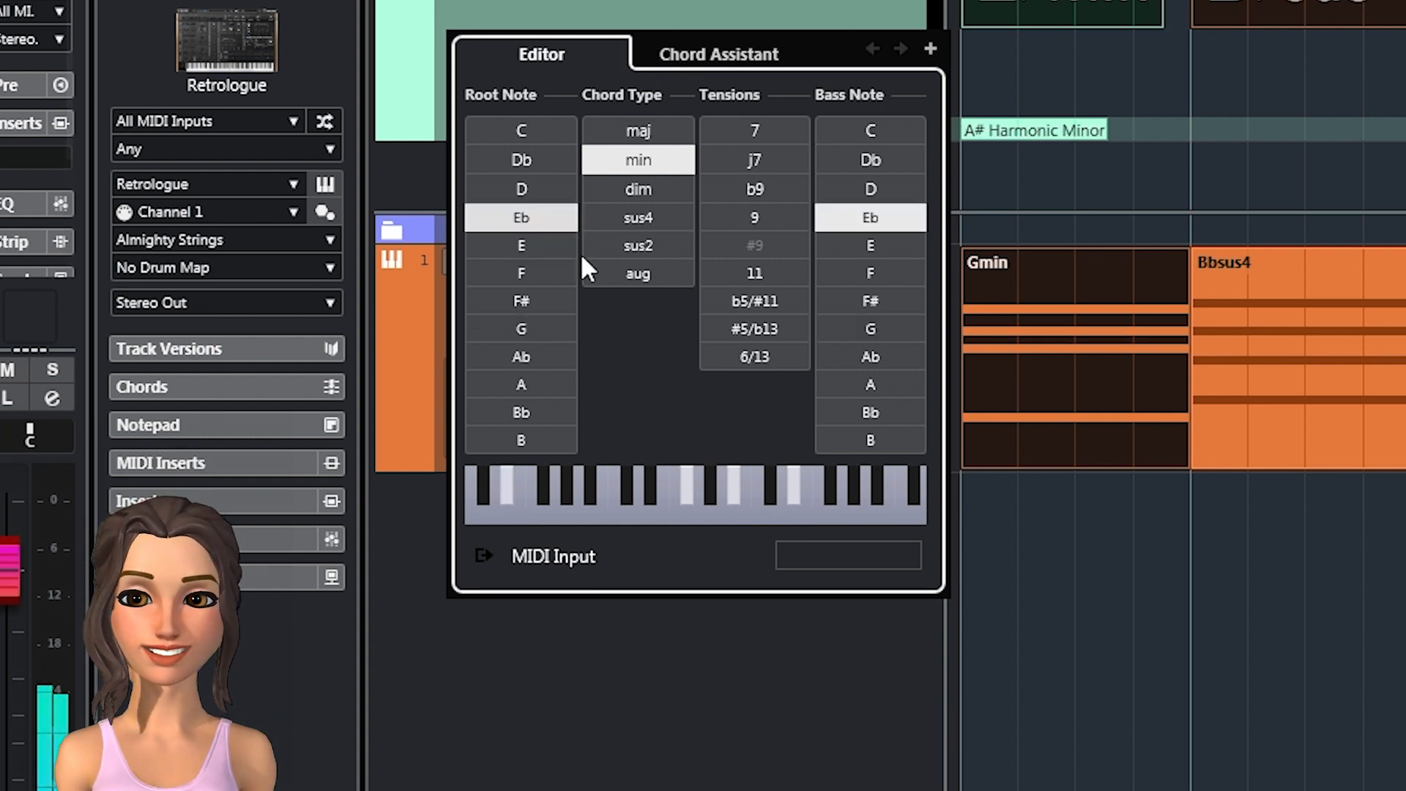
click(755, 357)
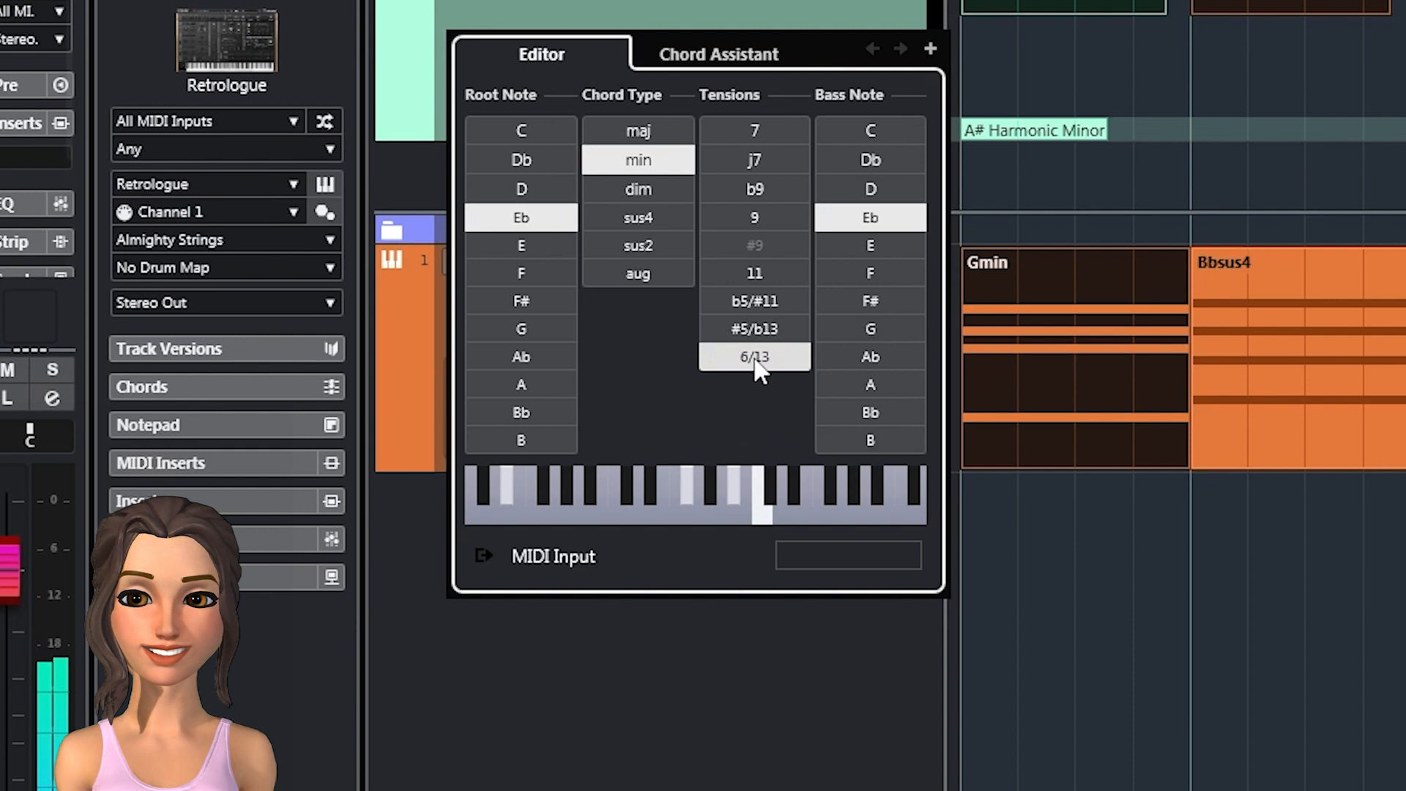
click(877, 128)
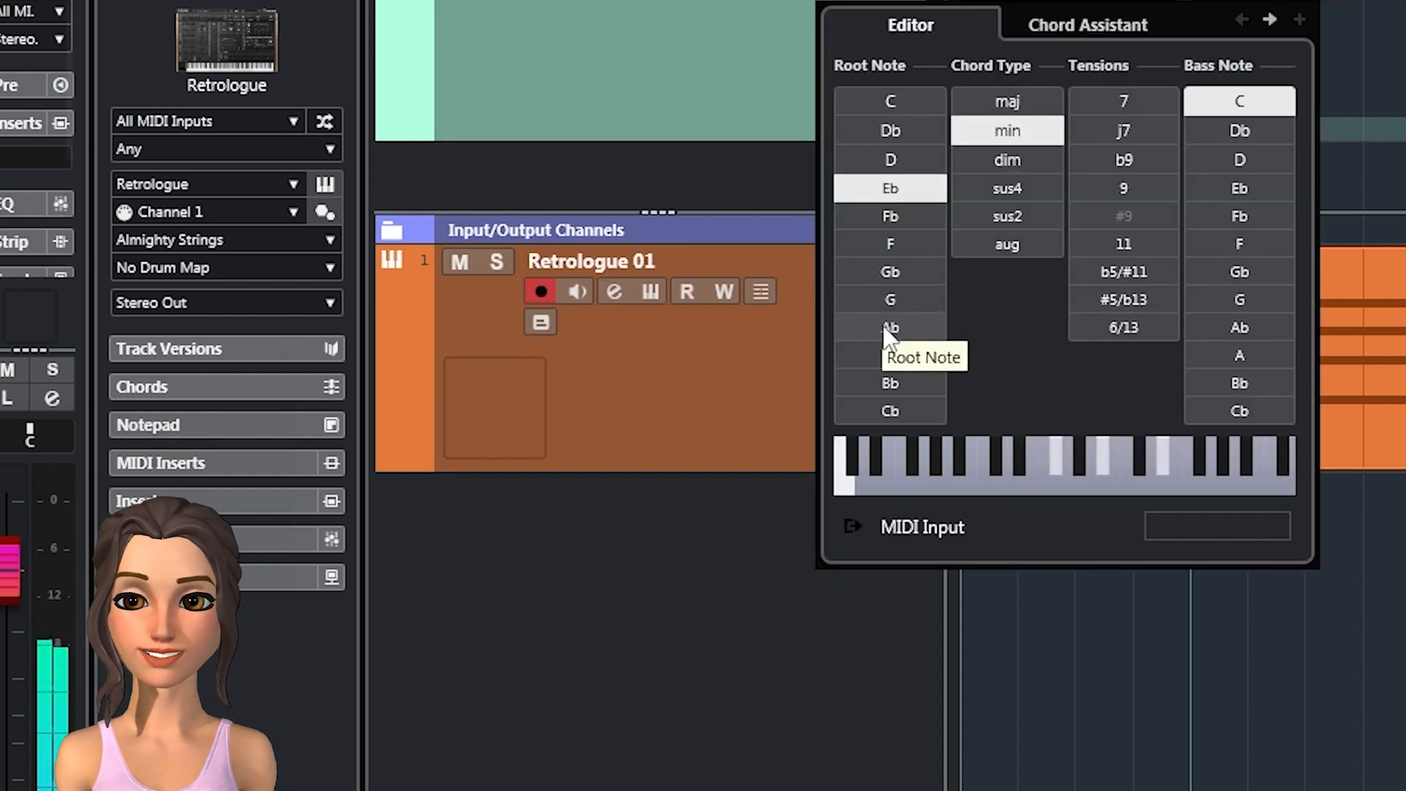
- Set the bar 1 chord's root to Ab and its type to maj, and step to the Bbsus4 chord in the editor
click(889, 327)
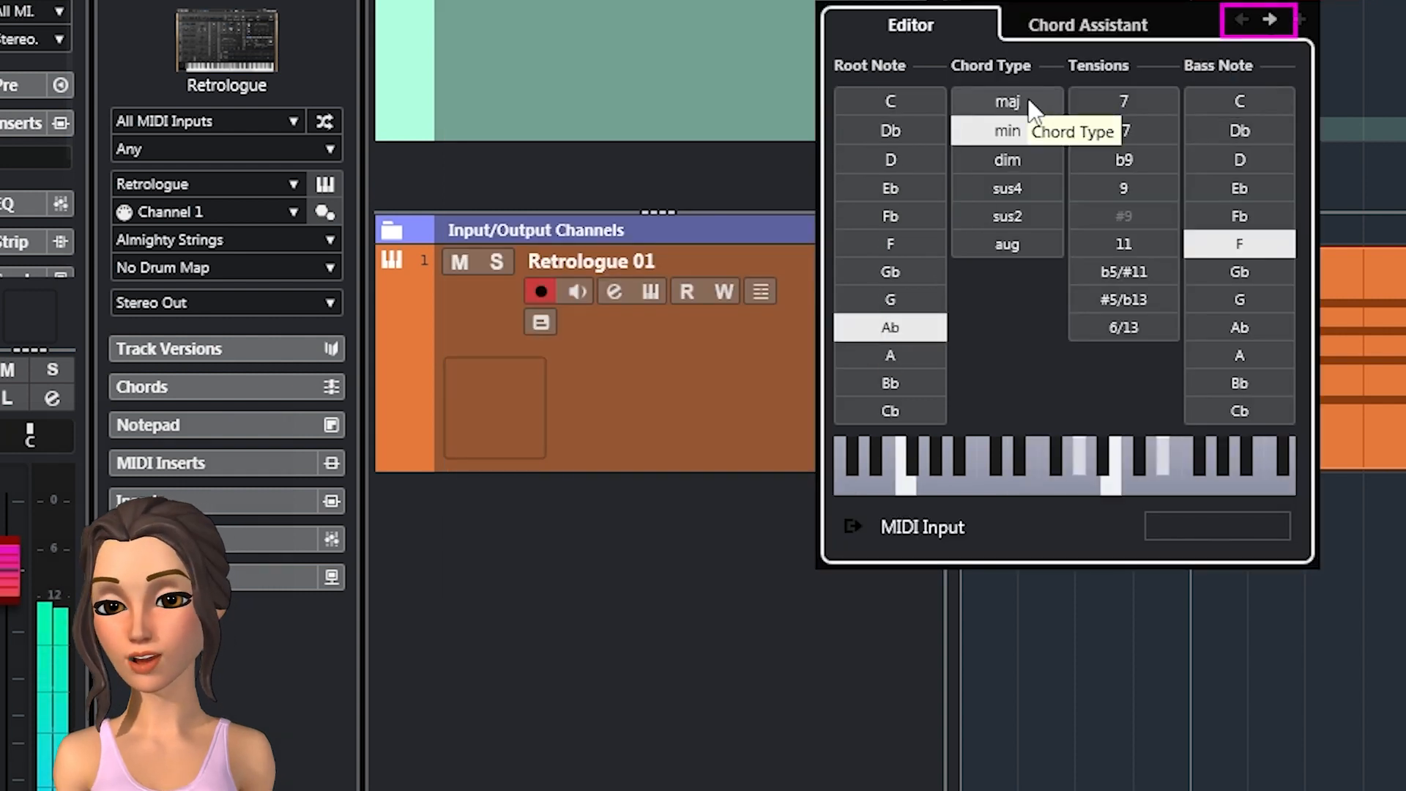
click(1029, 102)
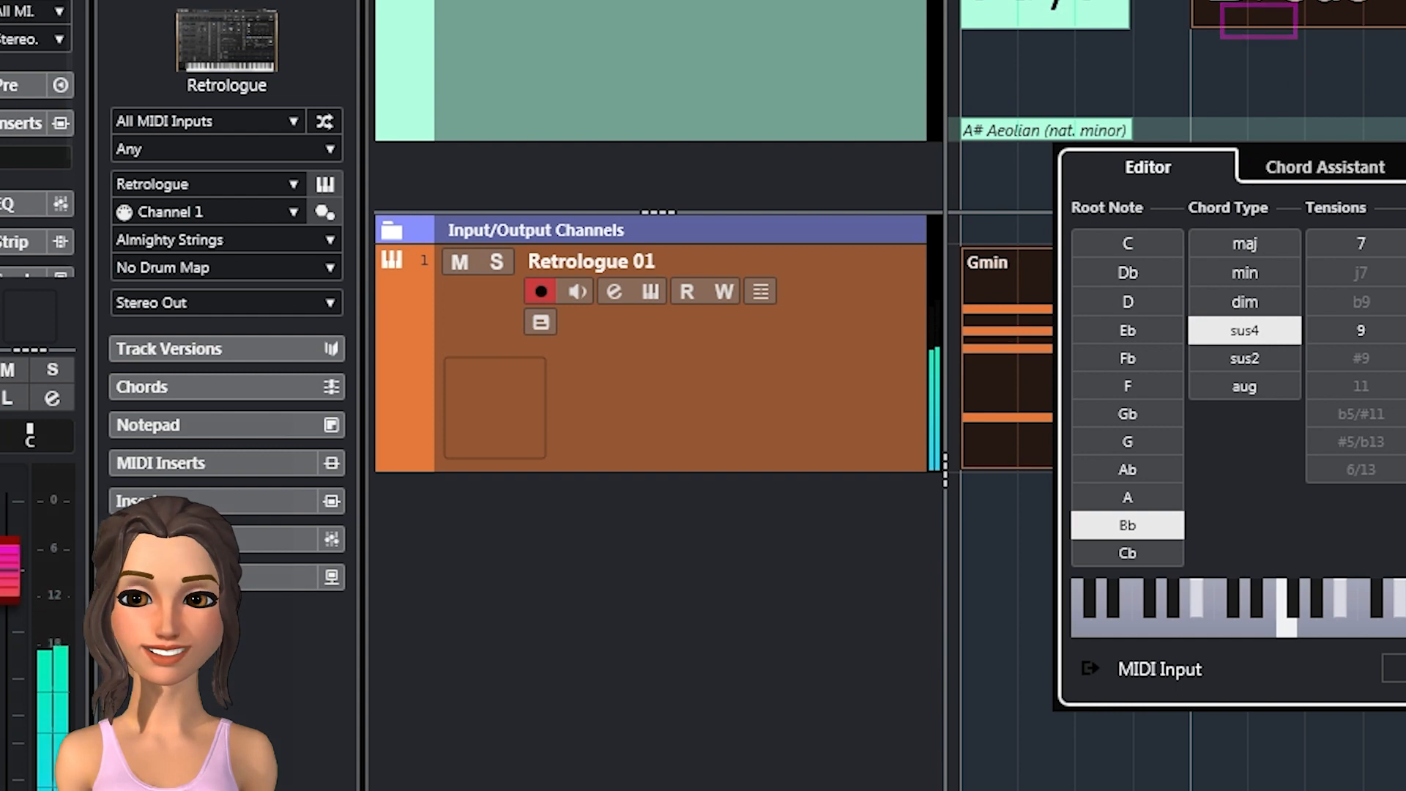
click(1400, 170)
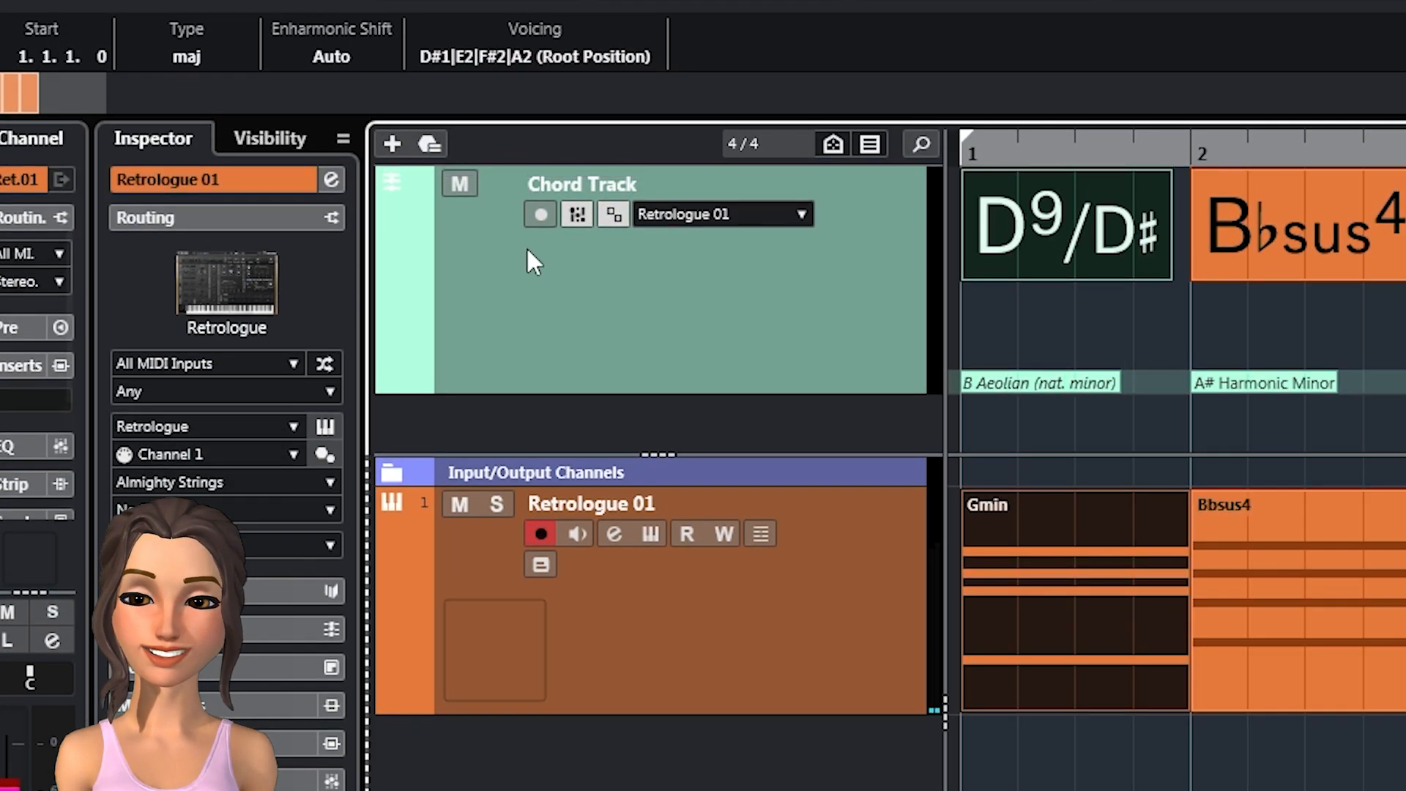
- Mute the chord track and extract an A chord onto it from the Cinema - Ambient Guitar Amaj 15 sample, placed on a new audio track at bar 1
click(459, 156)
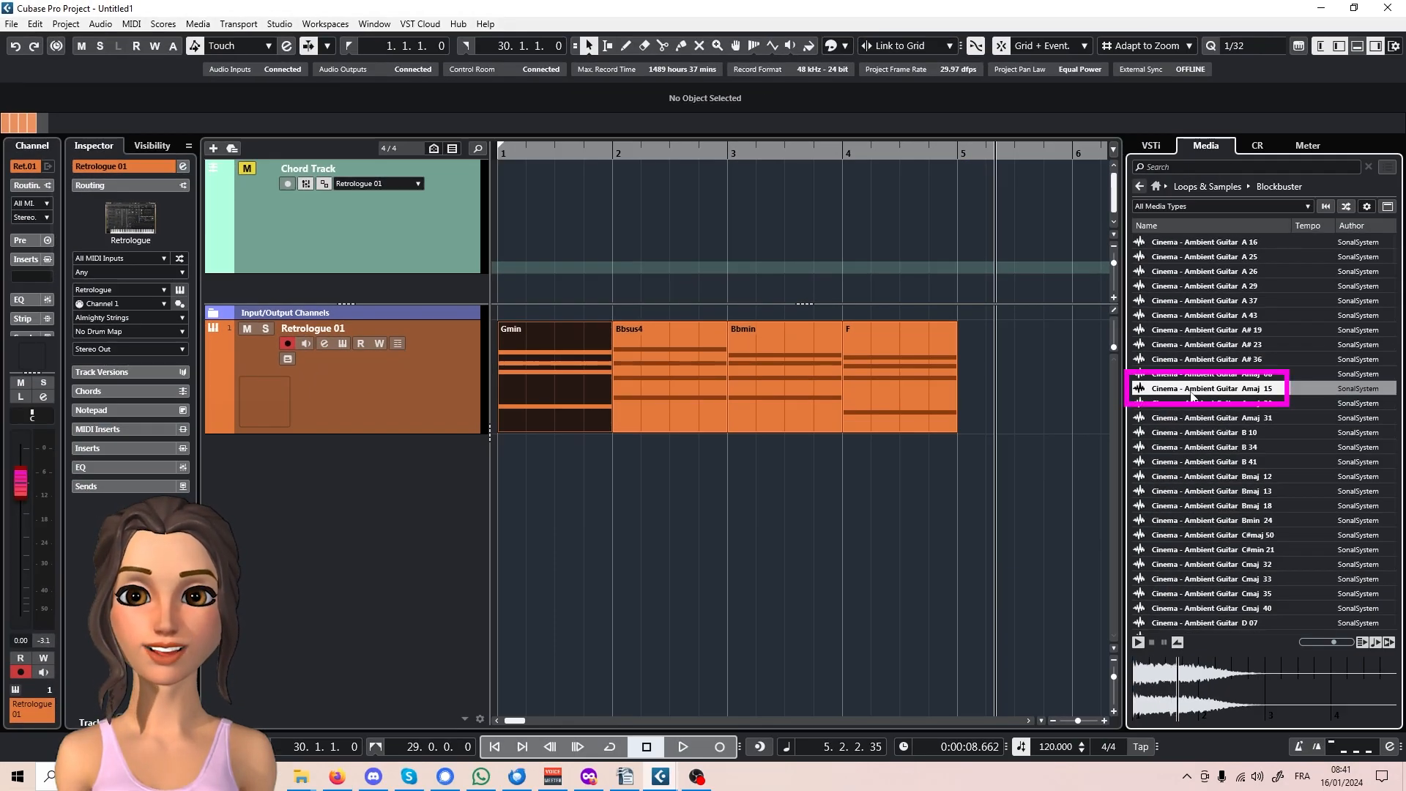
drag(1191, 393, 503, 491)
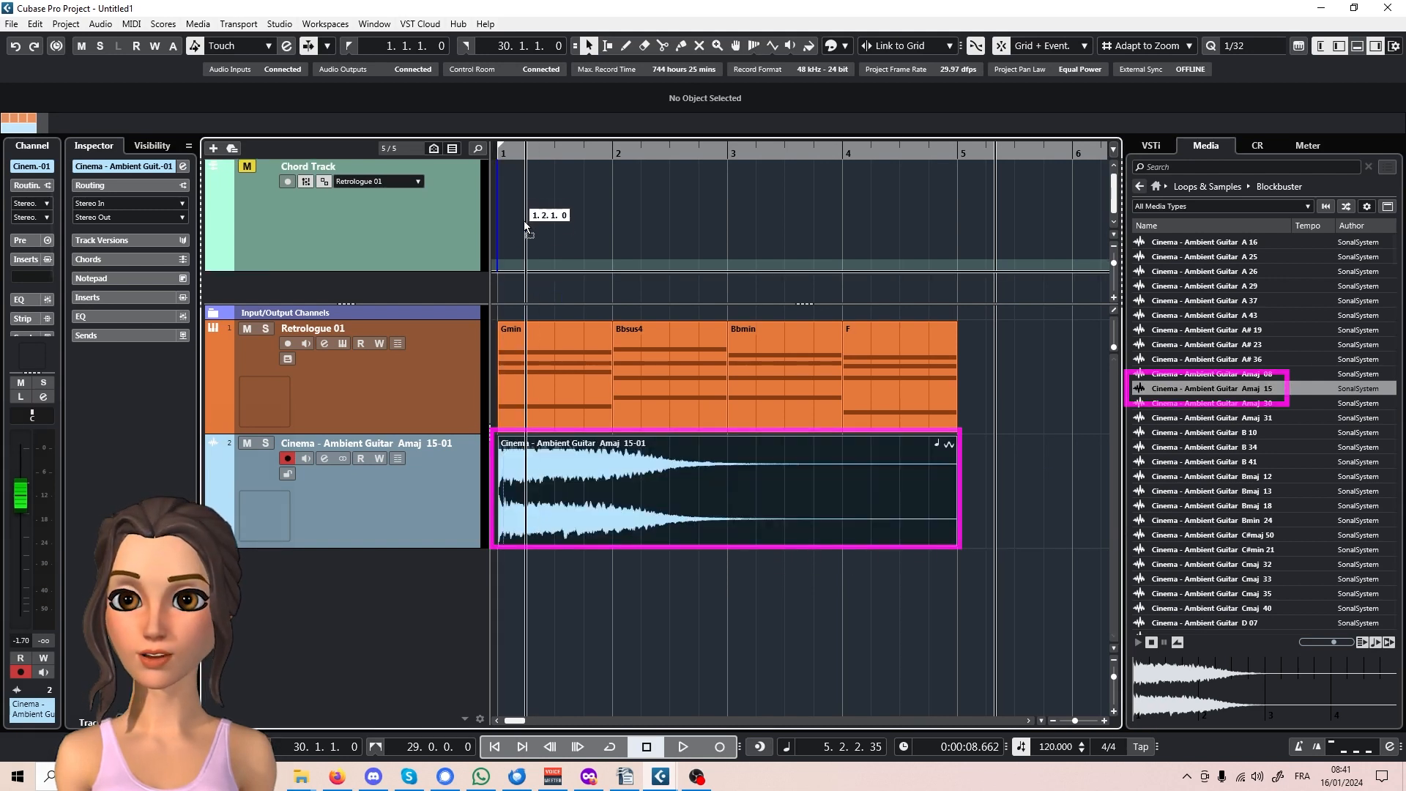
drag(517, 207, 517, 207)
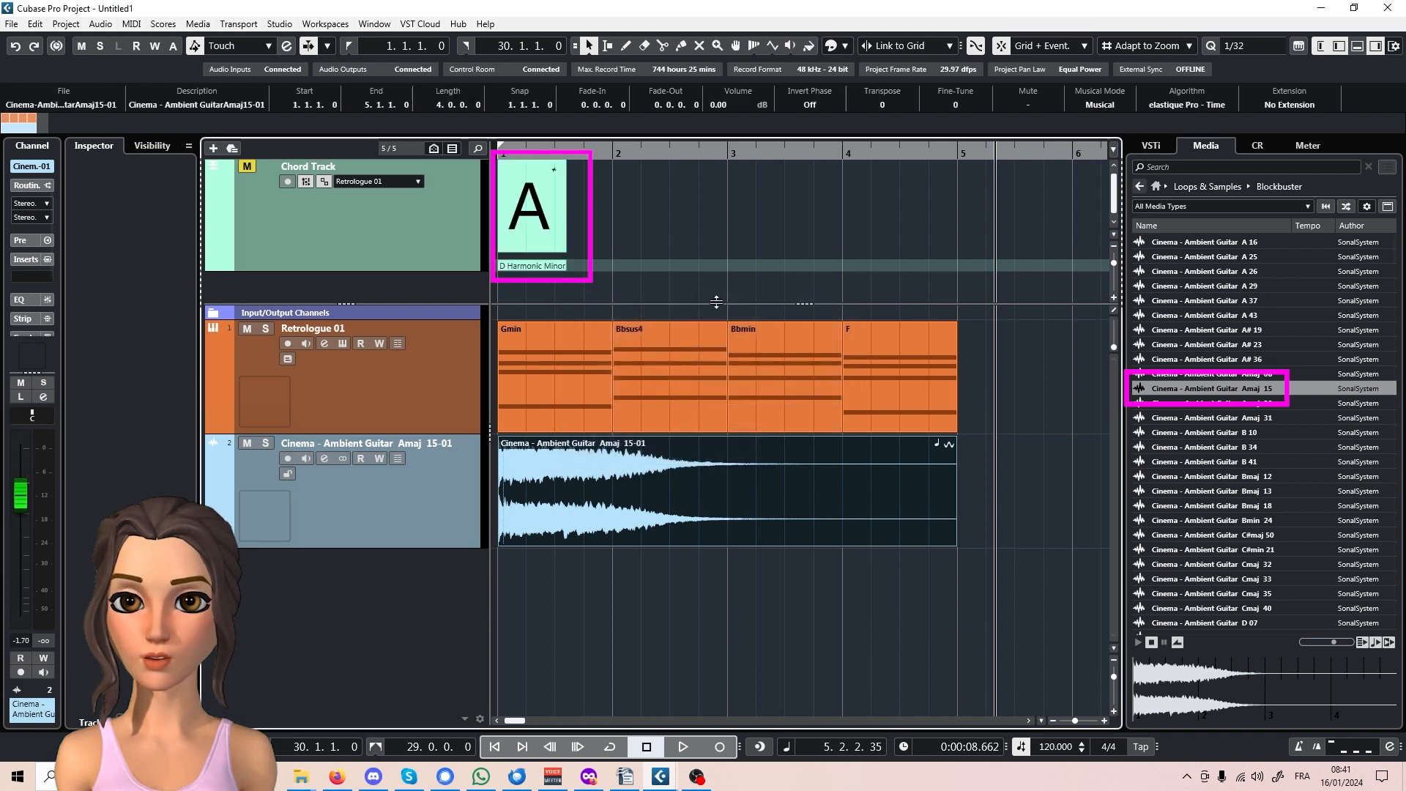
click(533, 220)
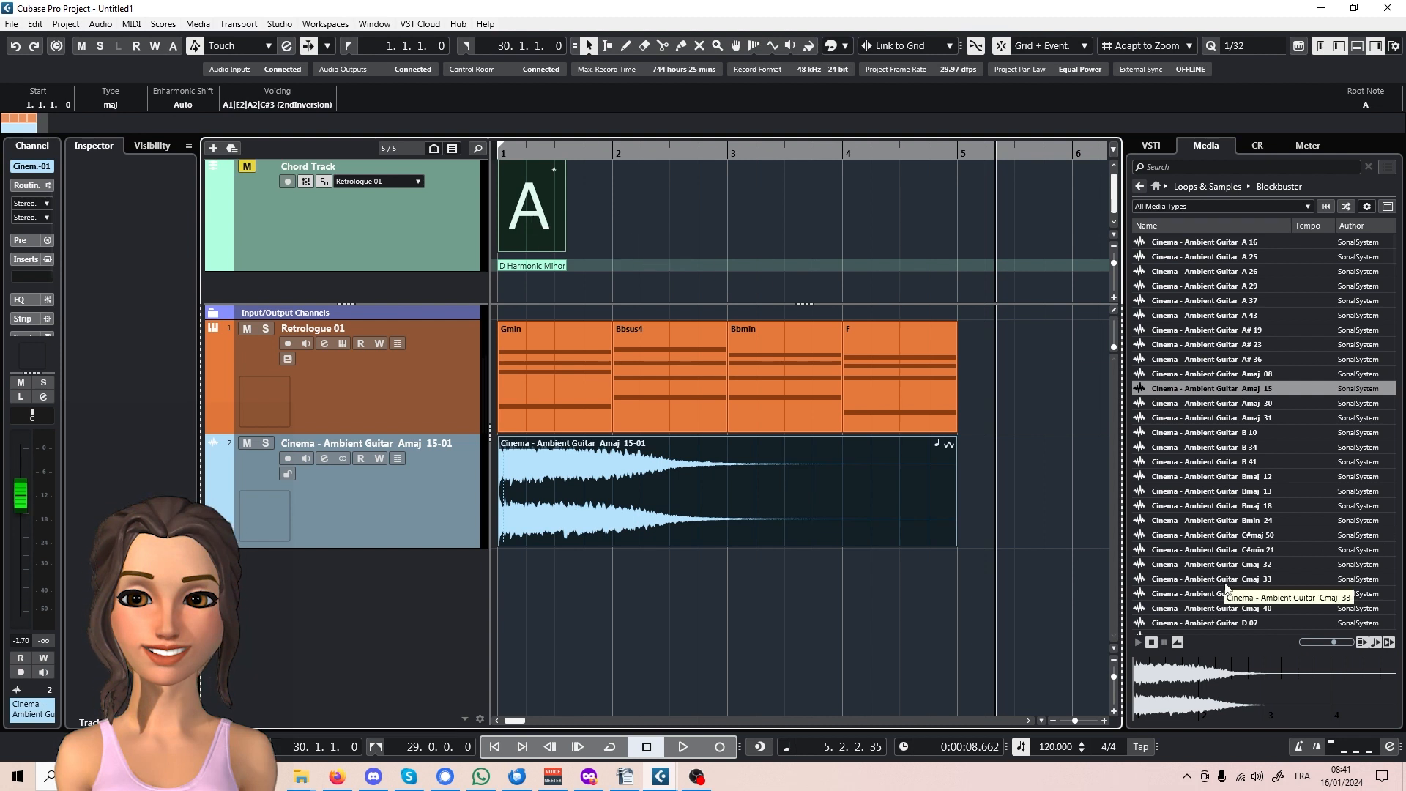
- Replace the Amaj 15 audio track with the Cinema - Ambient Guitar Loop G#min 04_80bpm sample at bar 1
scroll(1223, 578, down, 15)
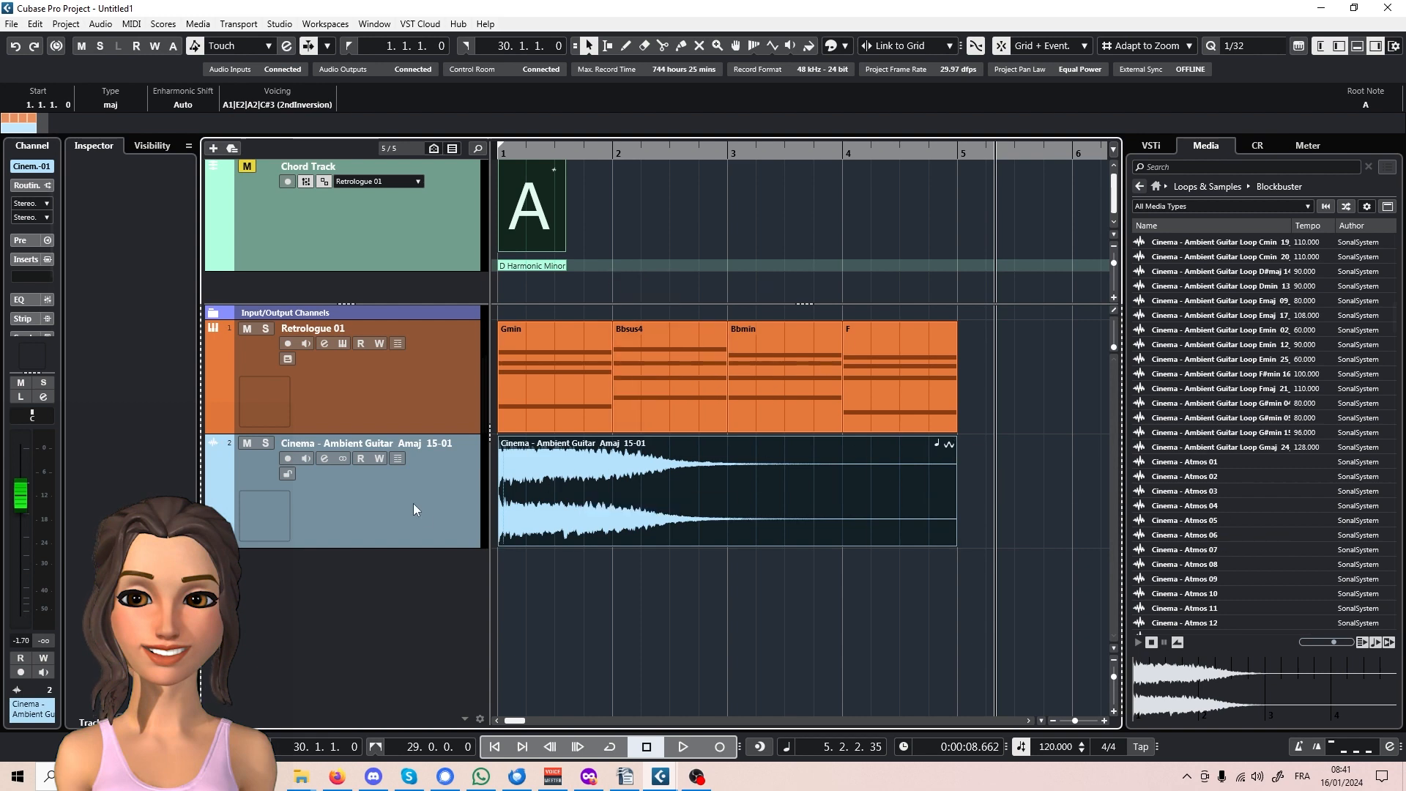
right_click(441, 507)
click(511, 186)
click(733, 425)
mouse_move(1220, 403)
mouse_down()
mouse_move(850, 327)
mouse_move(513, 483)
mouse_up()
- Delete the A chord event and create chord events on the chord track from the G#min guitar loop
click(555, 211)
key(Delete)
click(246, 328)
drag(681, 491, 681, 220)
- Delete the four old MIDI parts from the Retrologue 01 track and hide the media browser
drag(1026, 395, 518, 364)
key(Delete)
click(1376, 45)
key(g)
- Transfer all the extracted chord events to the Retrologue 01 track as MIDI parts and play the project
drag(1069, 233, 507, 186)
drag(562, 183, 544, 361)
key(space)
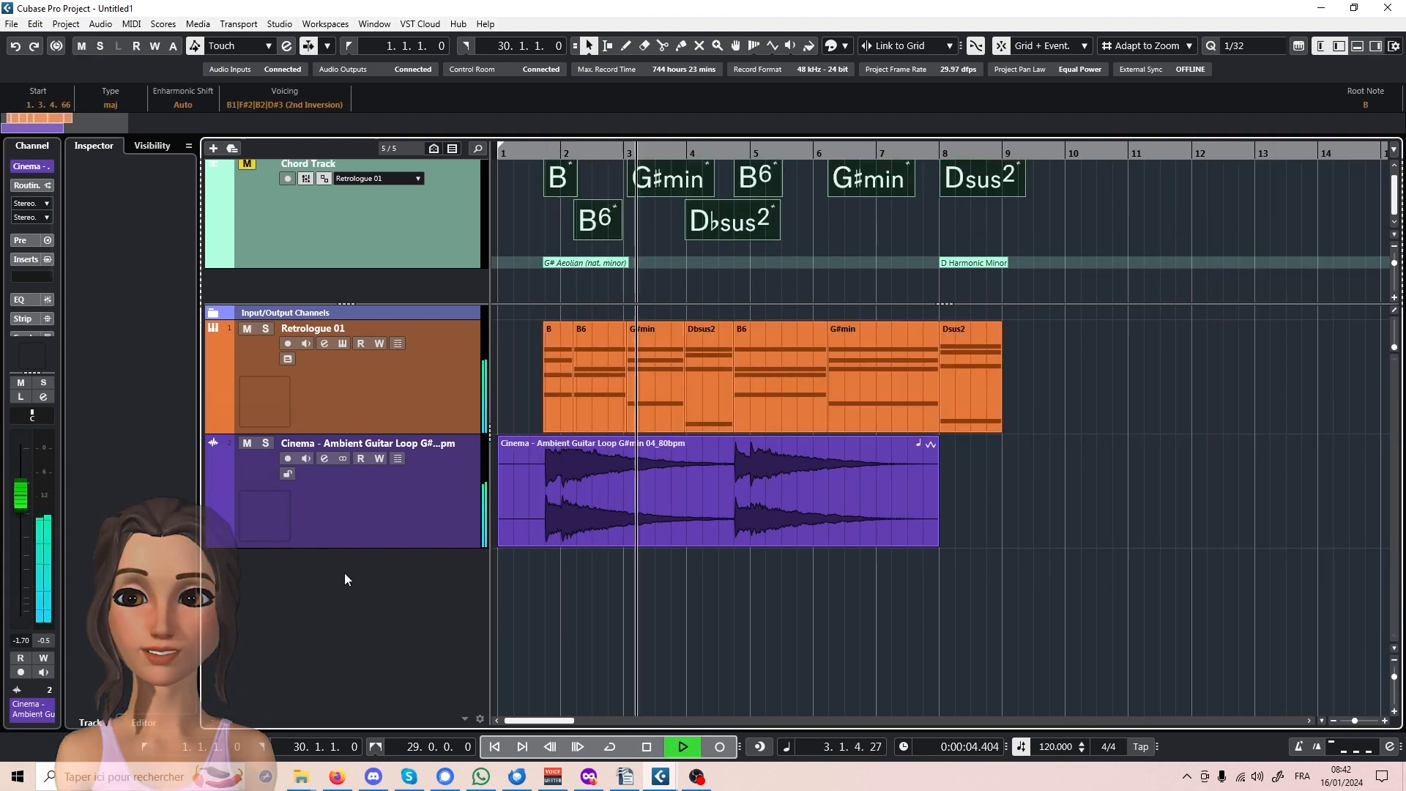